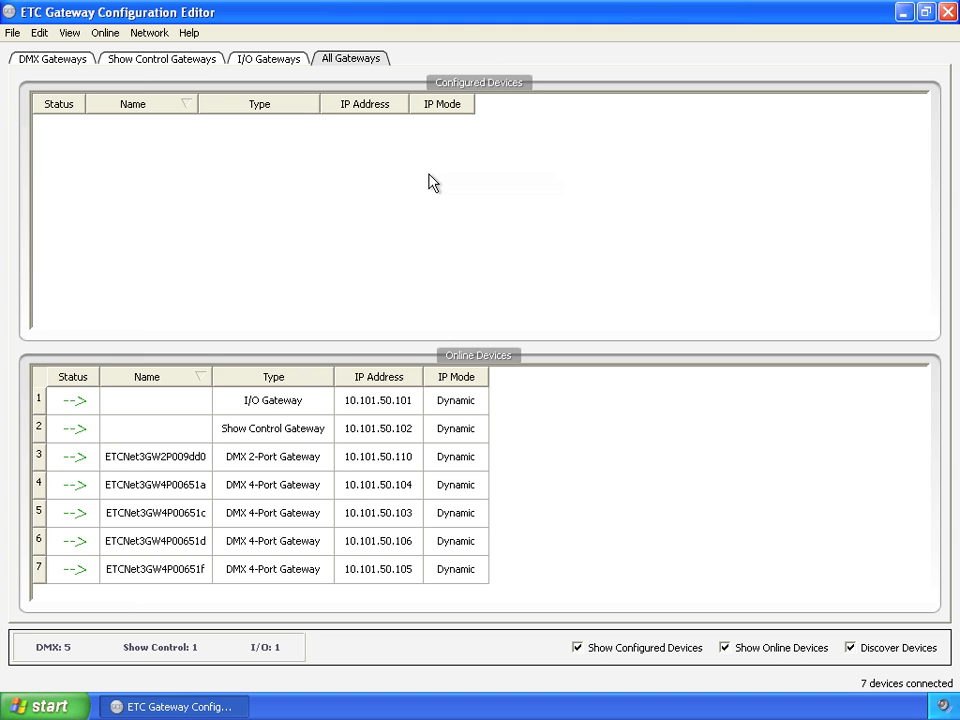
Add all seven online gateways to the Configured Devices table.
{"action": "left_click", "coordinate": [76, 404]}
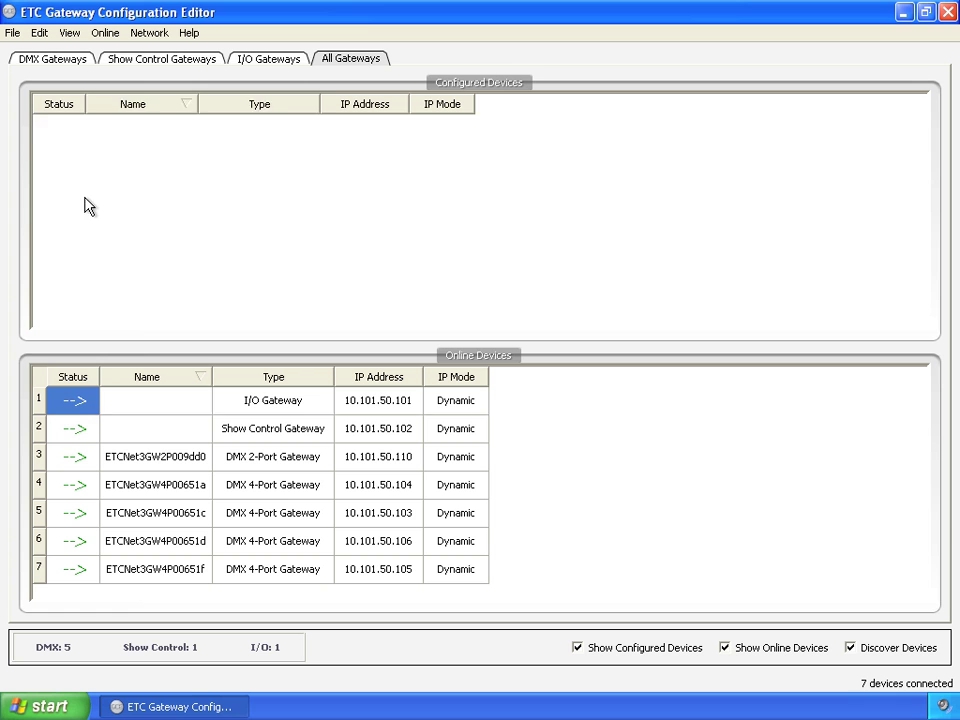
{"action": "left_click_drag", "start_coordinate": [75, 428], "coordinate": [57, 248]}
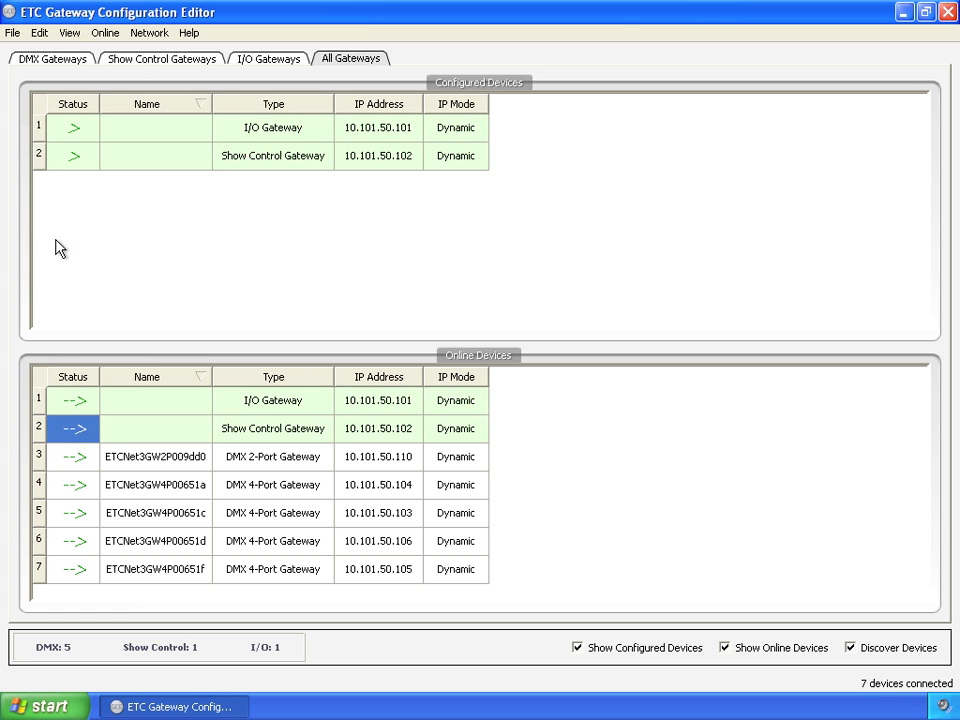
{"action": "left_click_drag", "start_coordinate": [72, 452], "coordinate": [69, 248]}
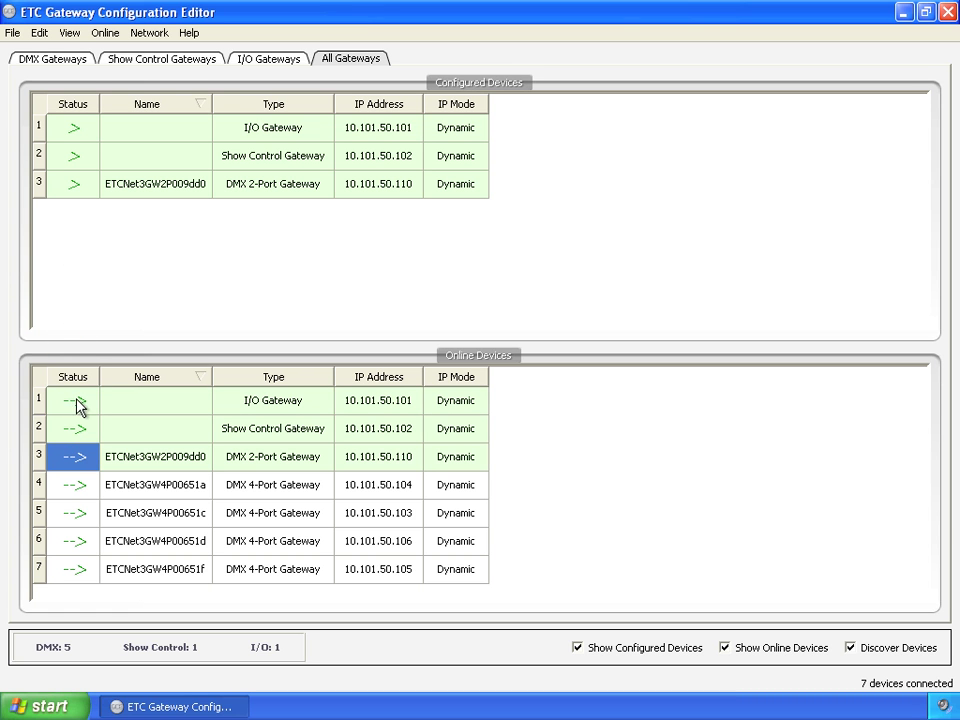
{"action": "left_click_drag", "start_coordinate": [79, 486], "coordinate": [66, 250]}
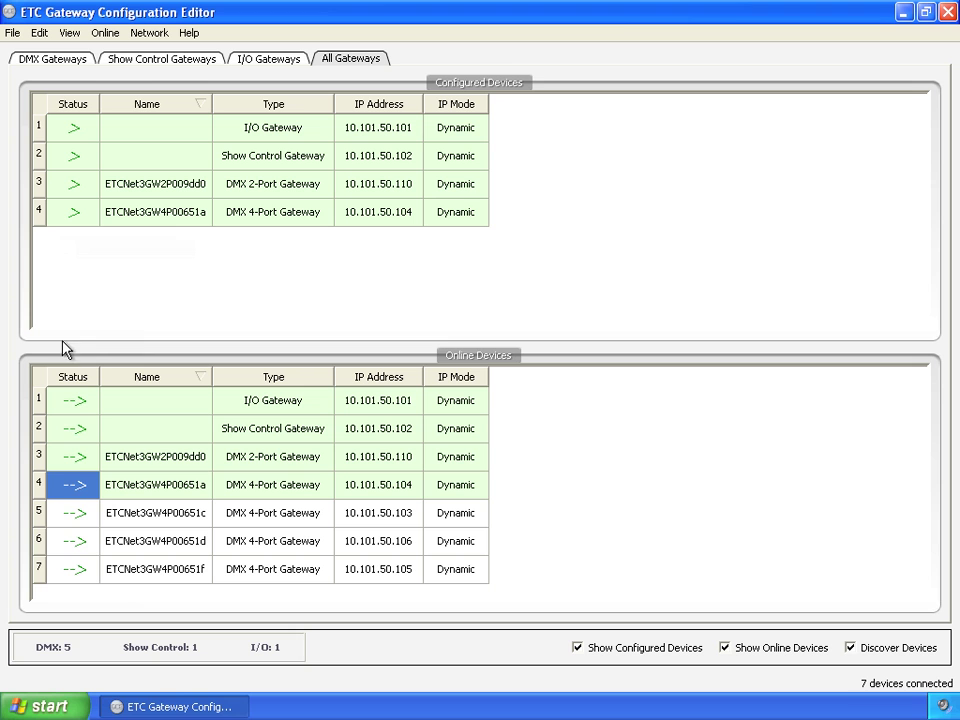
{"action": "left_click_drag", "start_coordinate": [74, 513], "coordinate": [64, 311]}
{"action": "left_click_drag", "start_coordinate": [77, 543], "coordinate": [59, 314]}
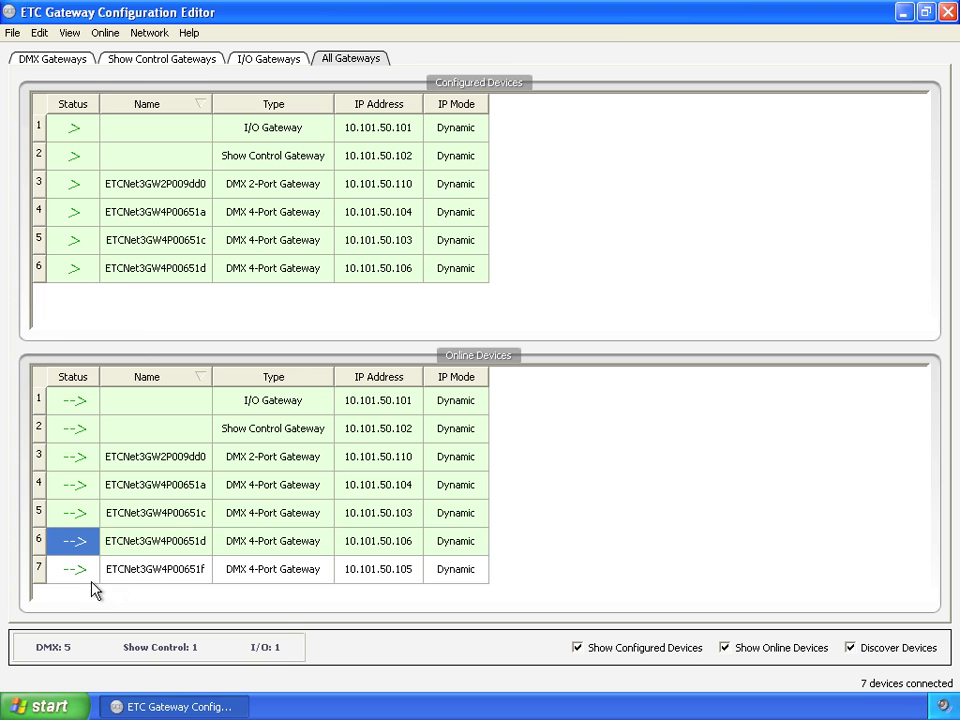
{"action": "left_click_drag", "start_coordinate": [88, 577], "coordinate": [79, 304]}
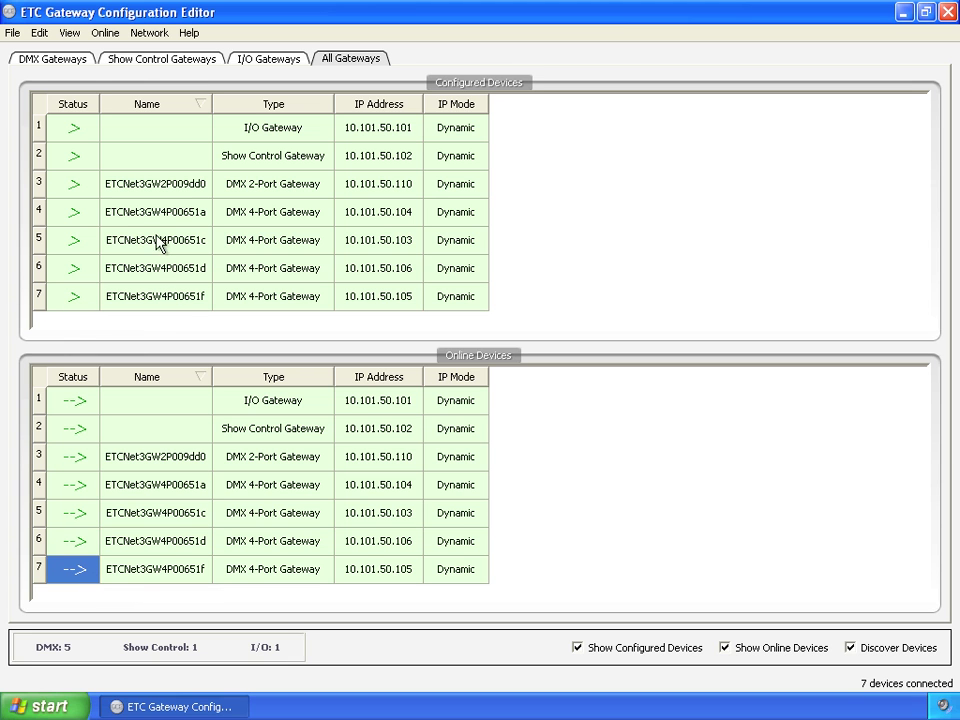
Name the configured Show Control Gateway "Trillian".
{"action": "double_click", "coordinate": [161, 157]}
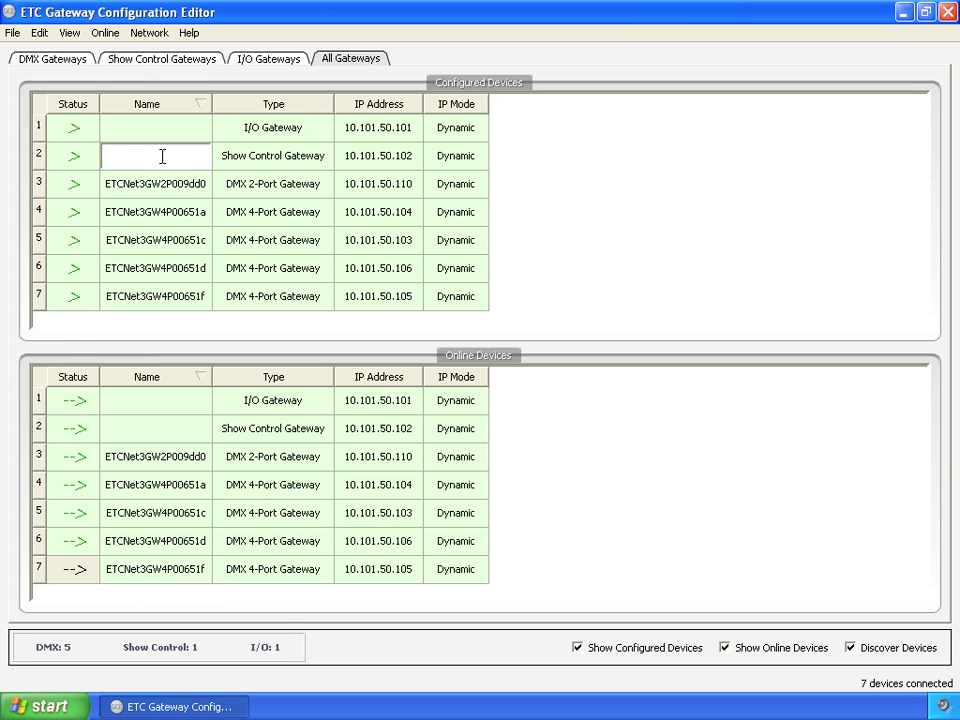
{"action": "type", "text": "Trillian"}
{"action": "key", "text": "Return"}
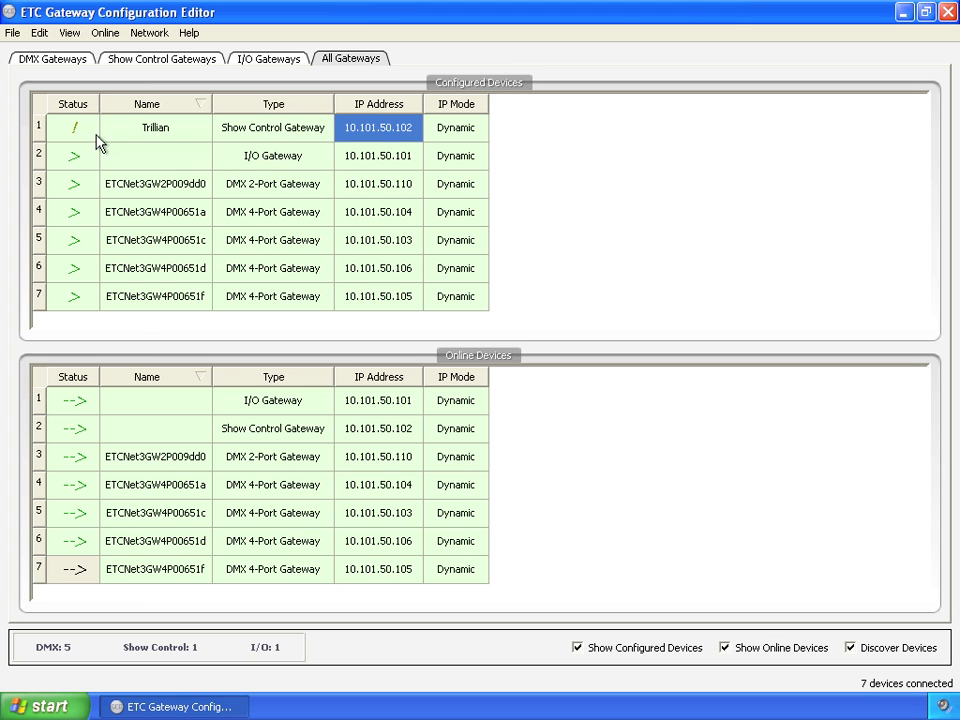
{"action": "double_click", "coordinate": [158, 136]}
{"action": "double_click", "coordinate": [118, 154]}
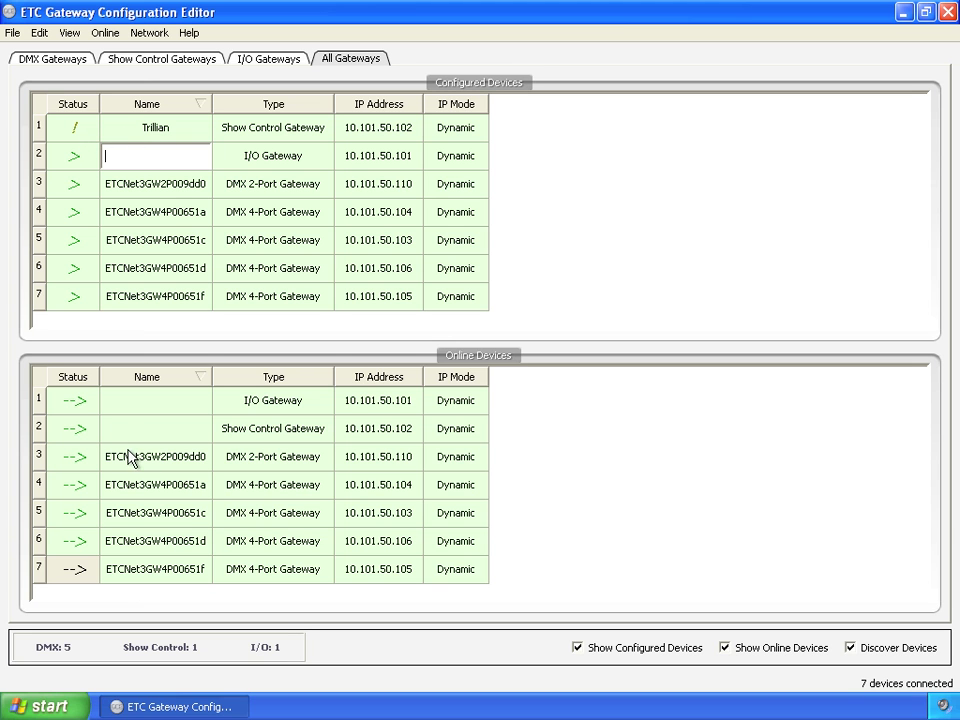
Update the online Show Control Gateway from its configured Trillian entry, copying the device name.
{"action": "left_click", "coordinate": [74, 126]}
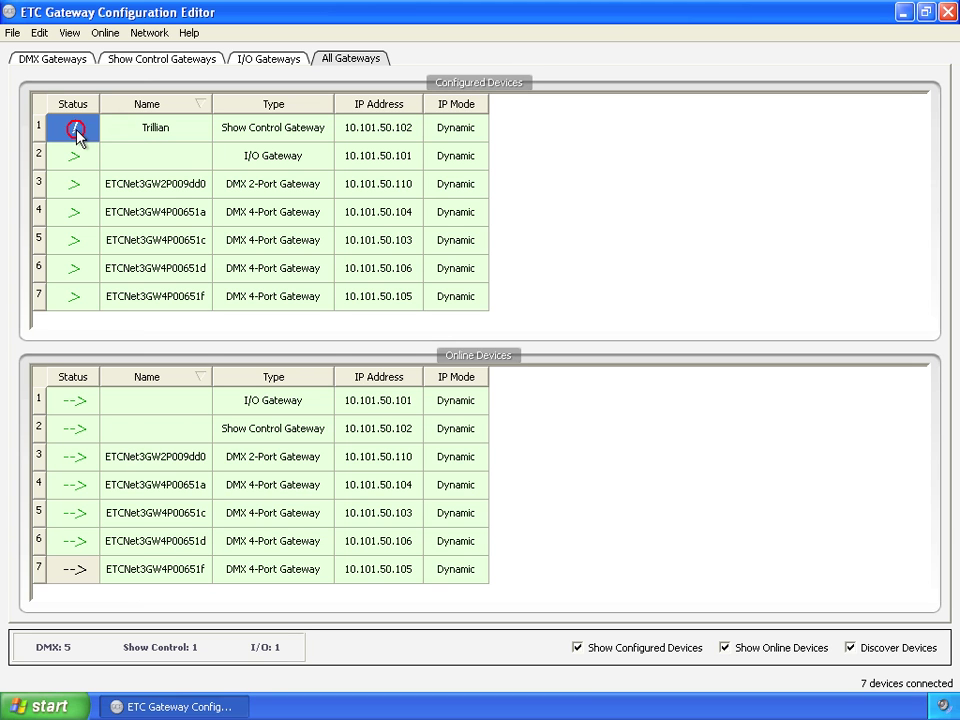
{"action": "left_click_drag", "start_coordinate": [78, 138], "coordinate": [100, 426]}
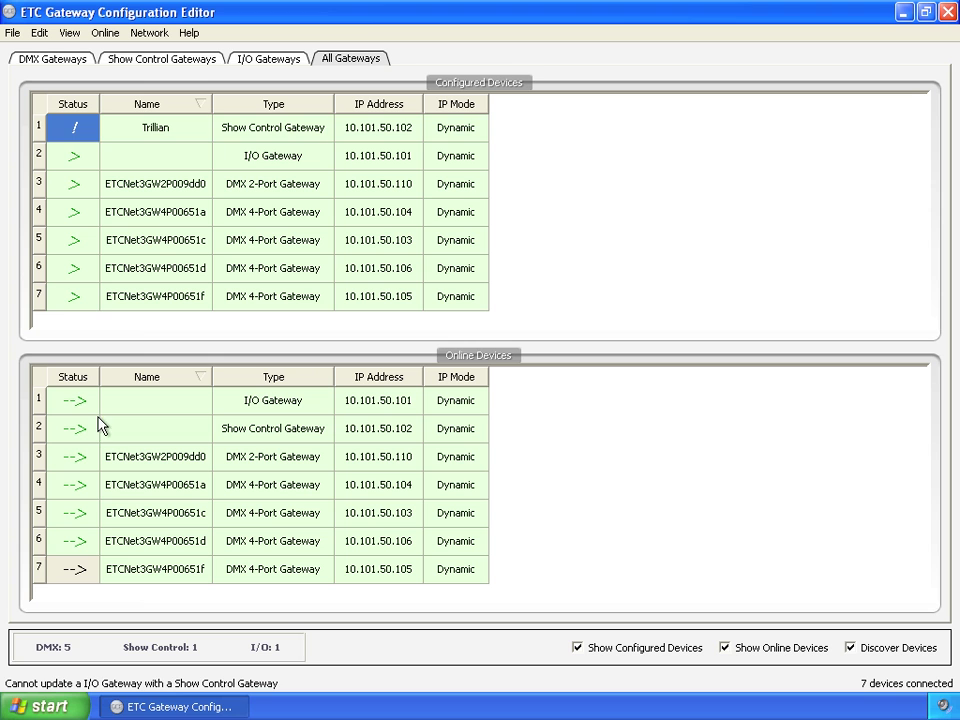
{"action": "left_click_drag", "start_coordinate": [40, 128], "coordinate": [134, 435]}
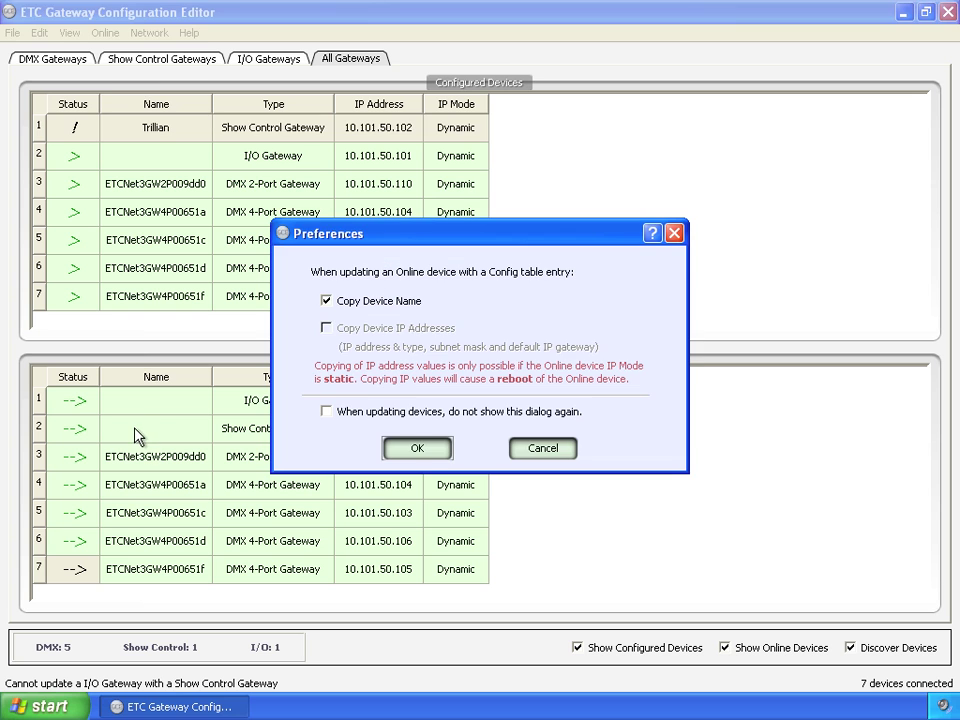
{"action": "left_click", "coordinate": [418, 449]}
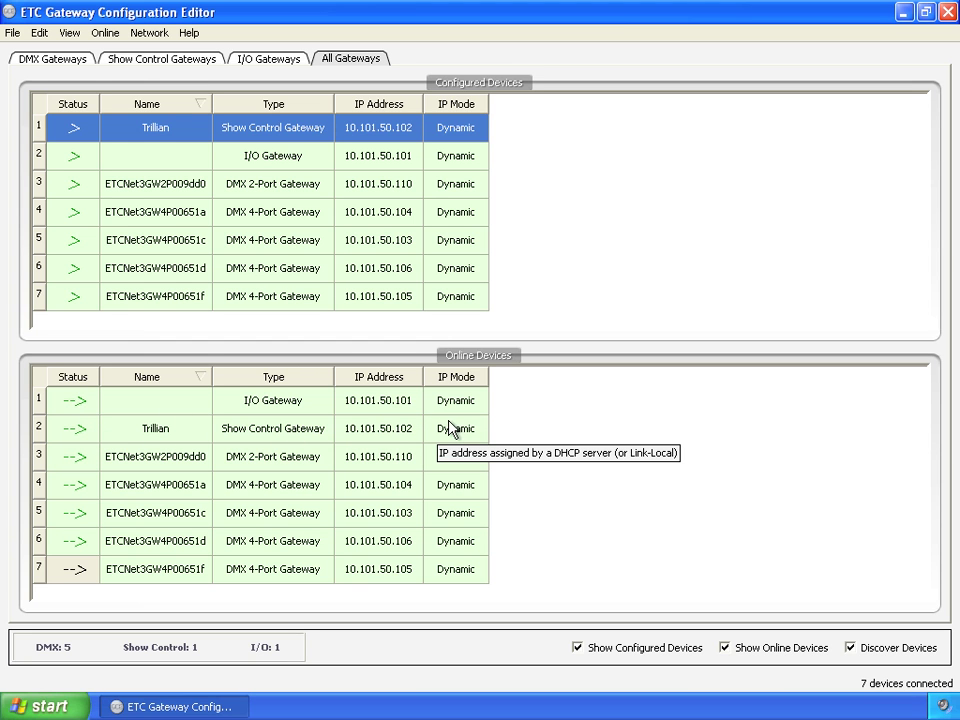
In the DMX gateway list, set Port2 Mode of the online ETCNet3GW4P00651c gateway to Output.
{"action": "left_click", "coordinate": [45, 58]}
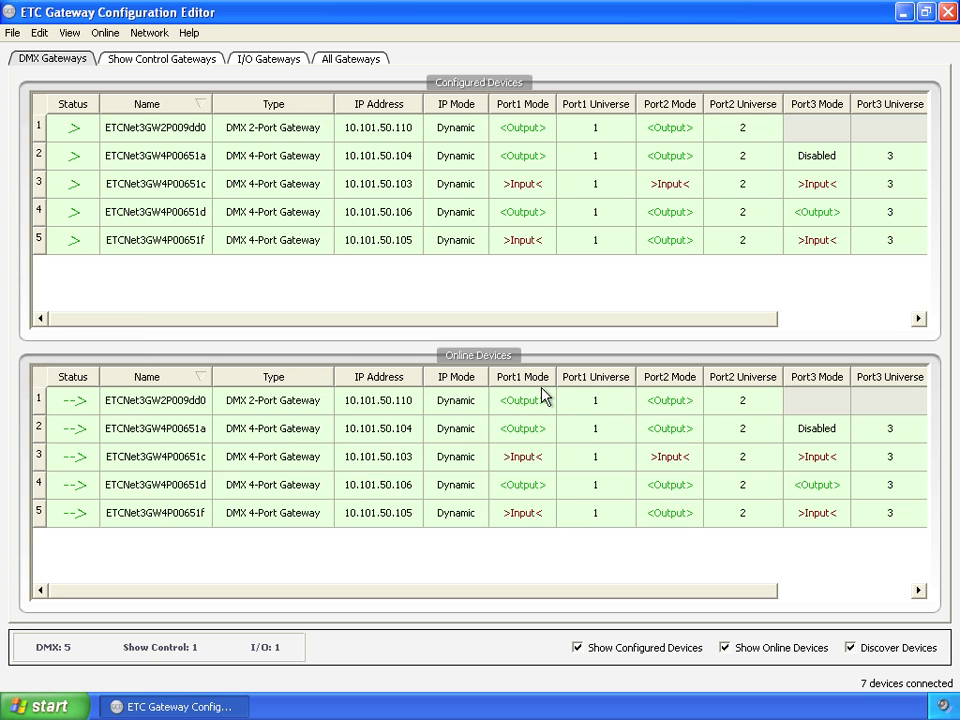
{"action": "left_click_drag", "start_coordinate": [660, 592], "coordinate": [894, 594]}
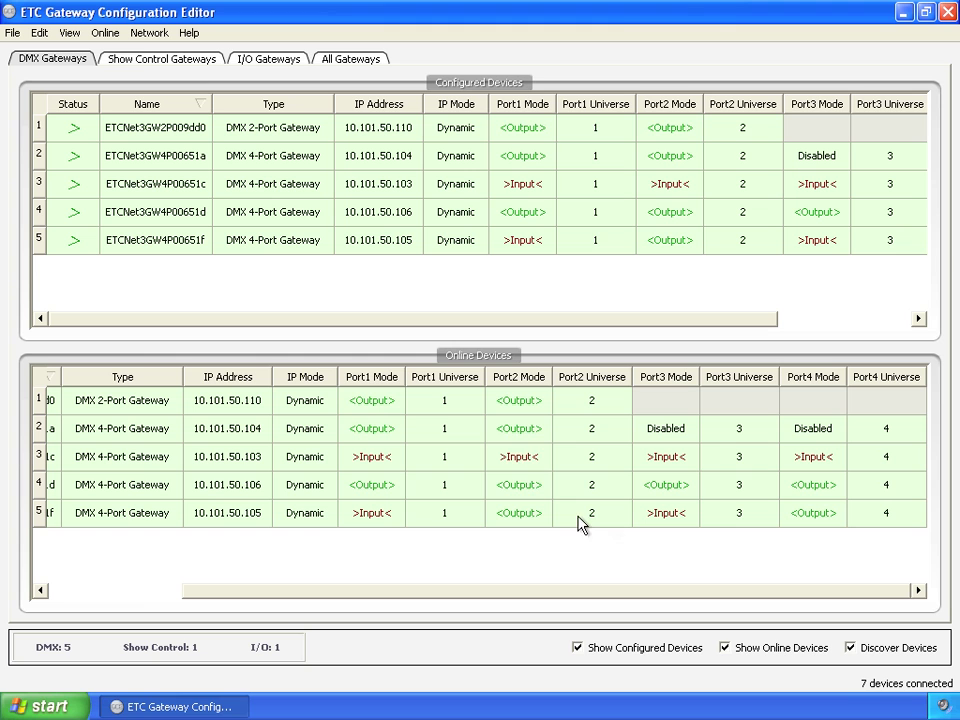
{"action": "left_click", "coordinate": [536, 458]}
{"action": "left_click", "coordinate": [541, 458]}
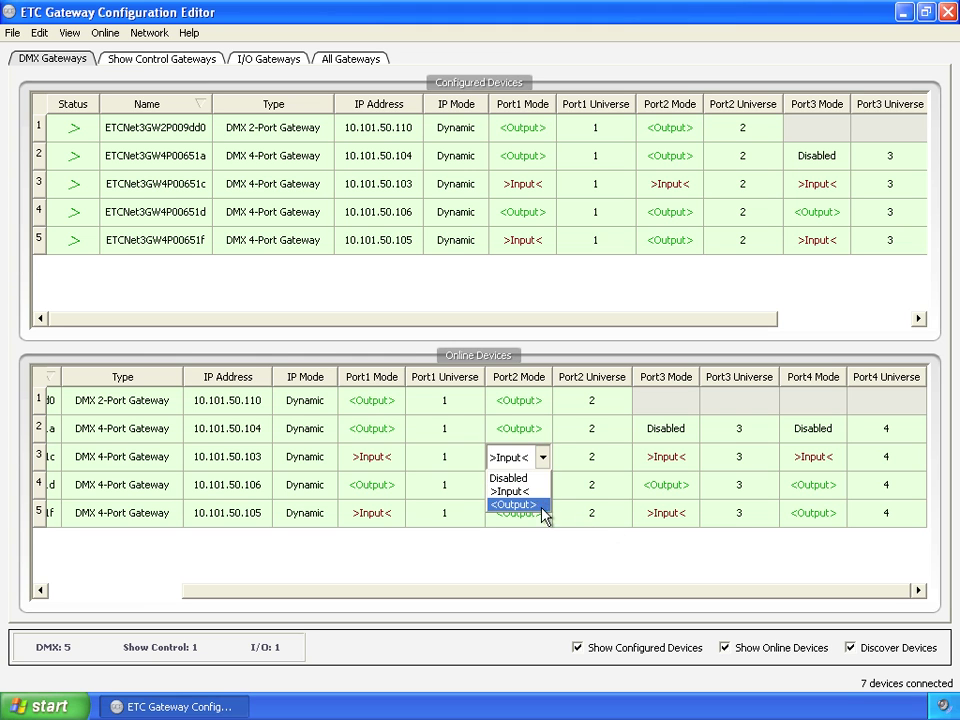
{"action": "left_click", "coordinate": [545, 509]}
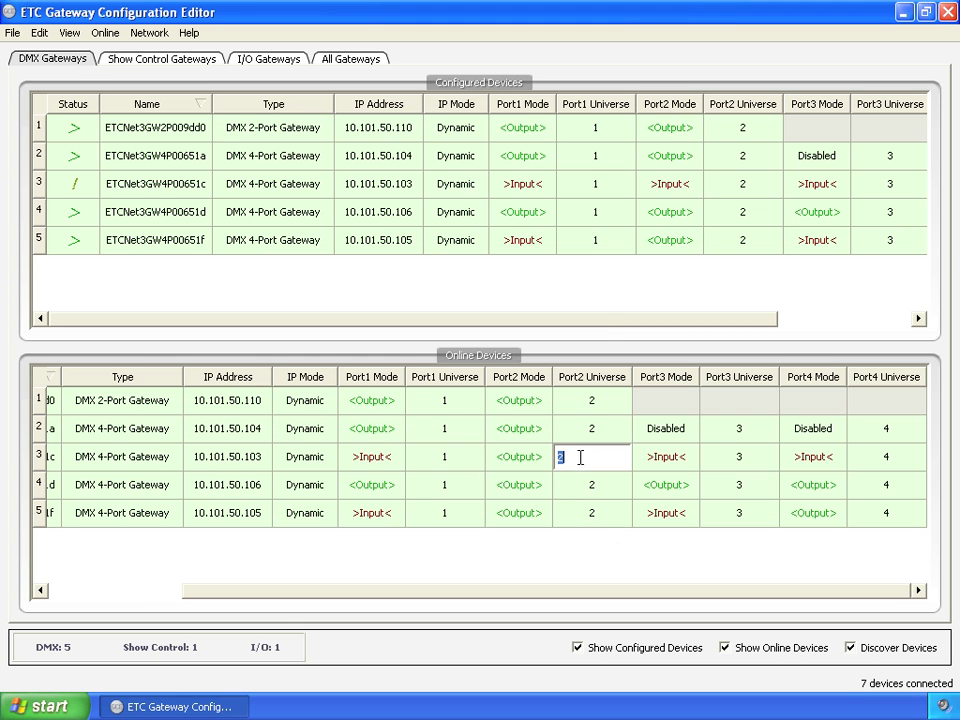
{"action": "left_click", "coordinate": [728, 456]}
{"action": "left_click", "coordinate": [890, 462]}
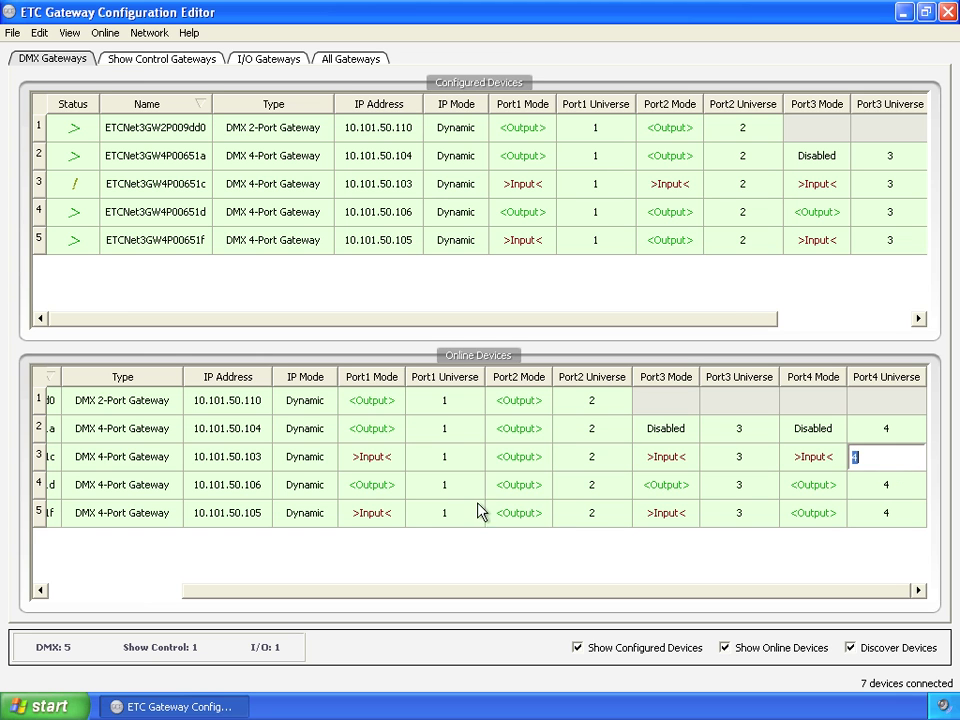
{"action": "left_click", "coordinate": [318, 456]}
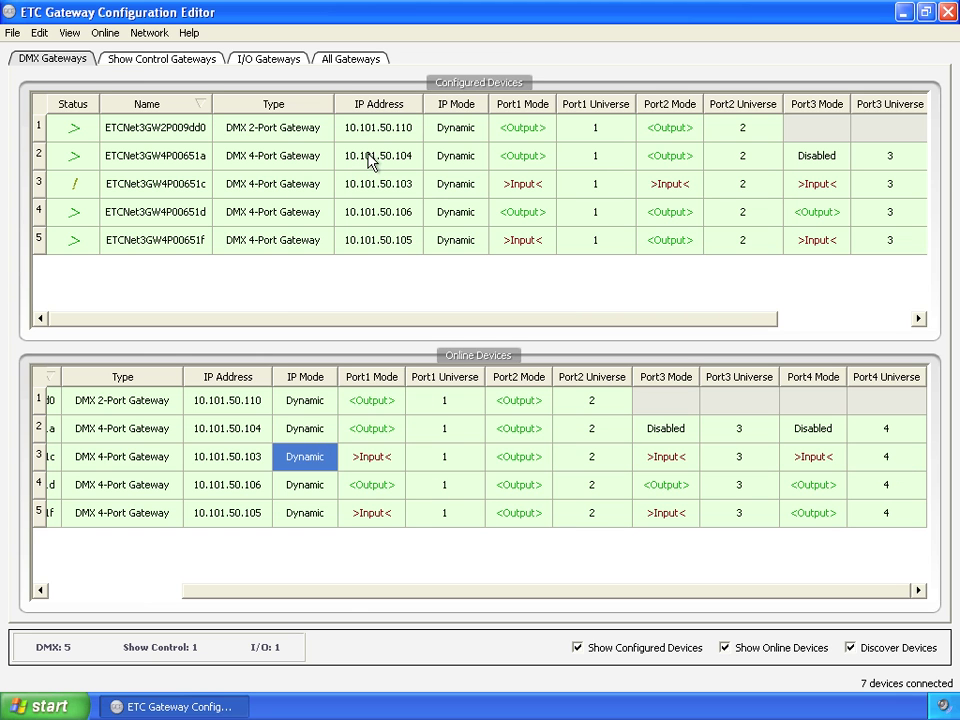
{"action": "left_click_drag", "start_coordinate": [296, 589], "coordinate": [150, 592]}
View the Show Control and I/O gateway lists, and return to the list of all gateways.
{"action": "left_click", "coordinate": [184, 60]}
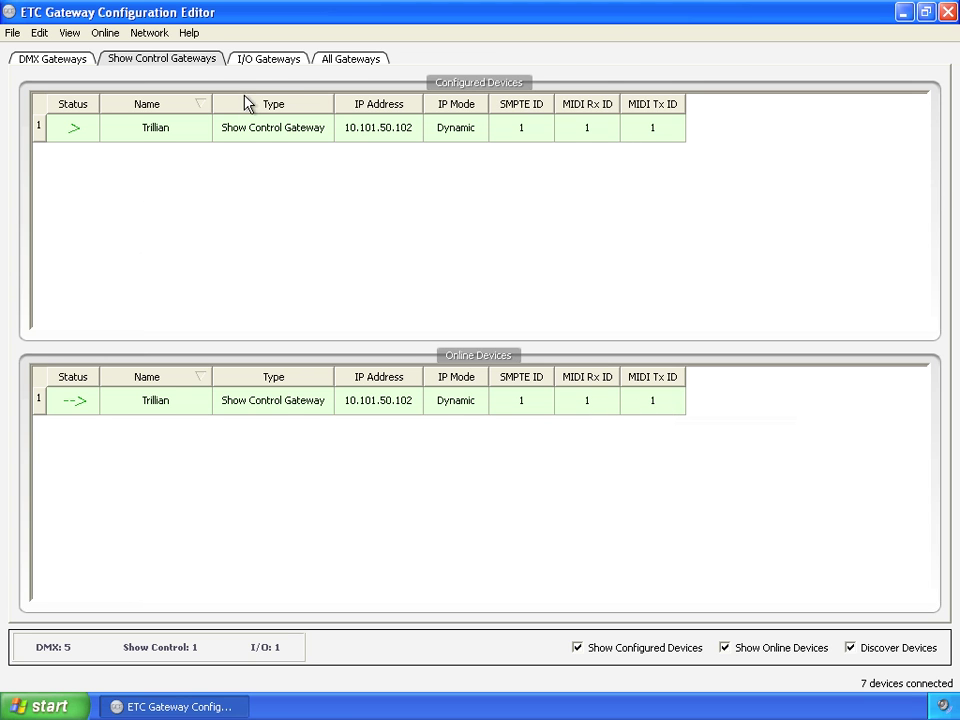
{"action": "left_click", "coordinate": [268, 62]}
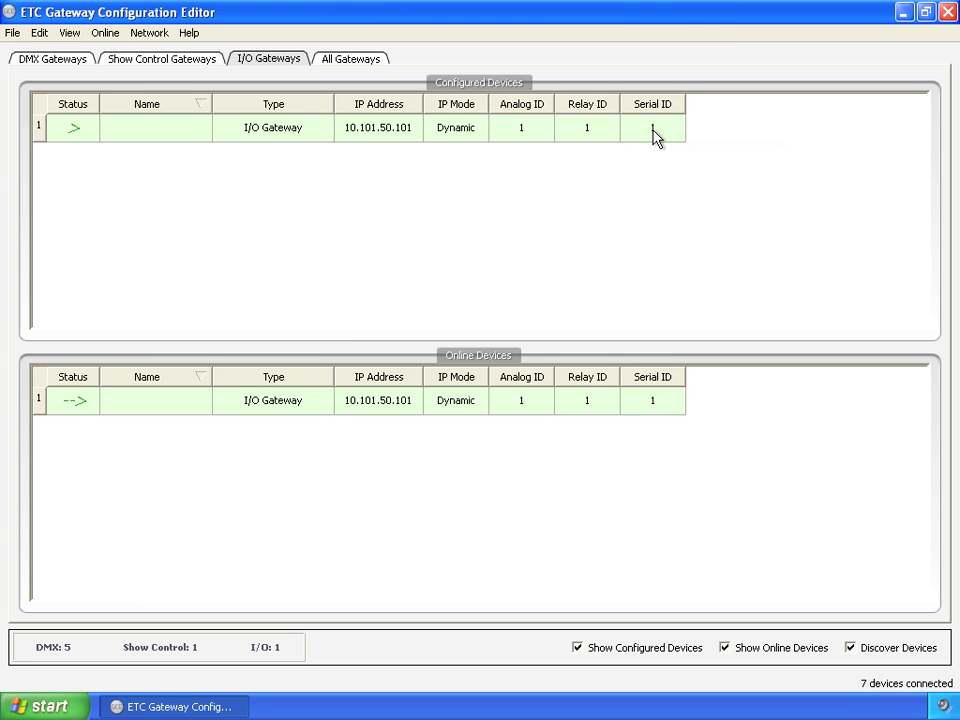
{"action": "left_click", "coordinate": [372, 62]}
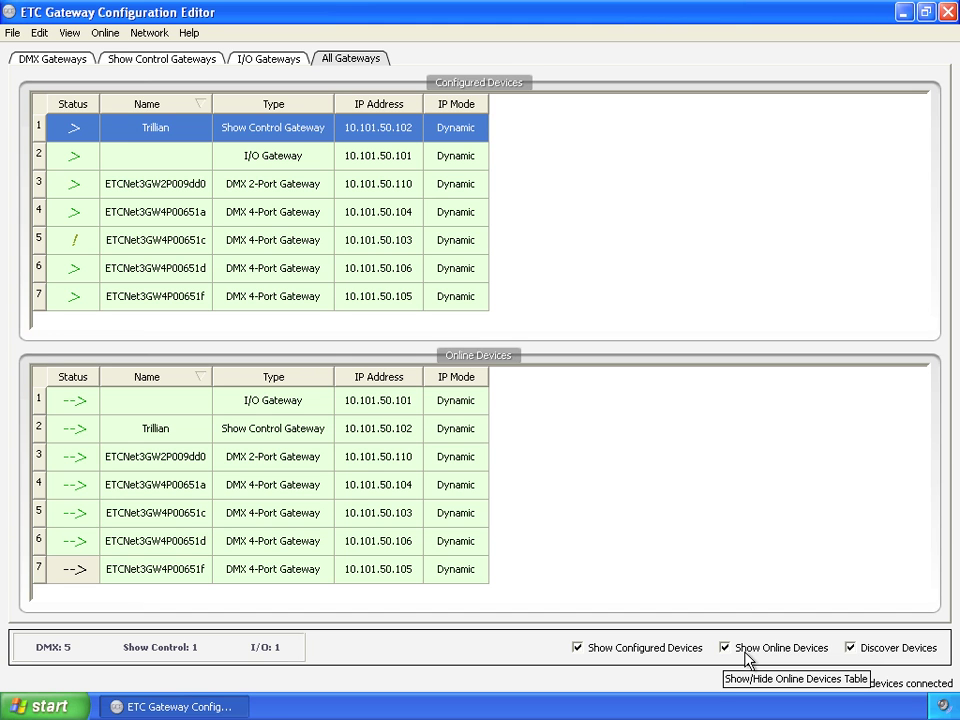
Hide and reshow the configured and online device tables, and turn device discovery off and back on.
{"action": "left_click", "coordinate": [634, 650]}
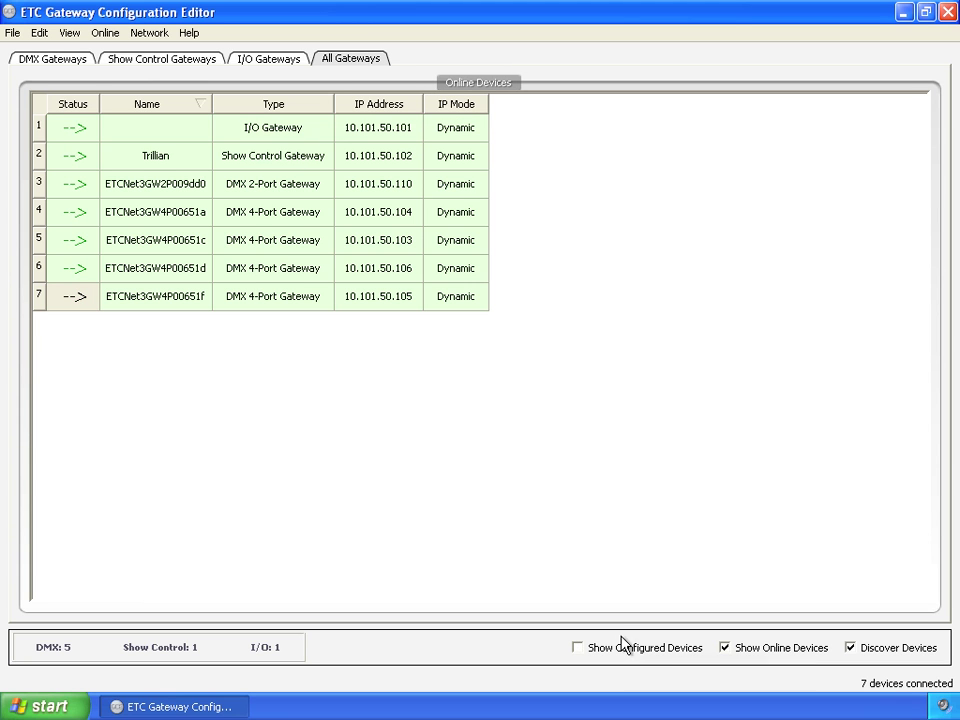
{"action": "left_click", "coordinate": [664, 648]}
{"action": "left_click", "coordinate": [725, 648]}
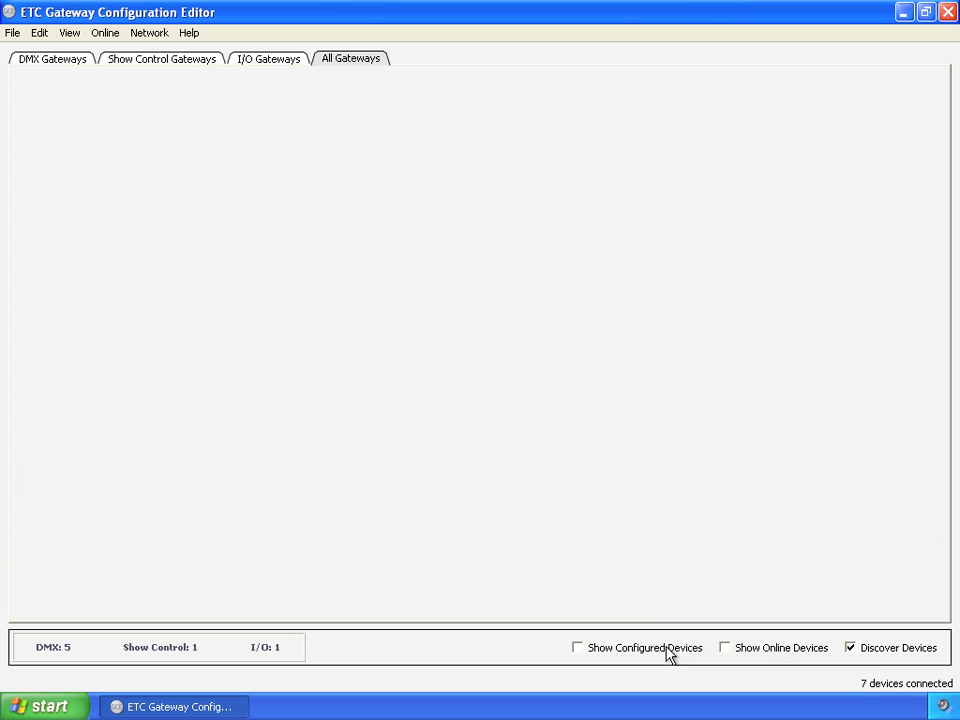
{"action": "left_click", "coordinate": [782, 650]}
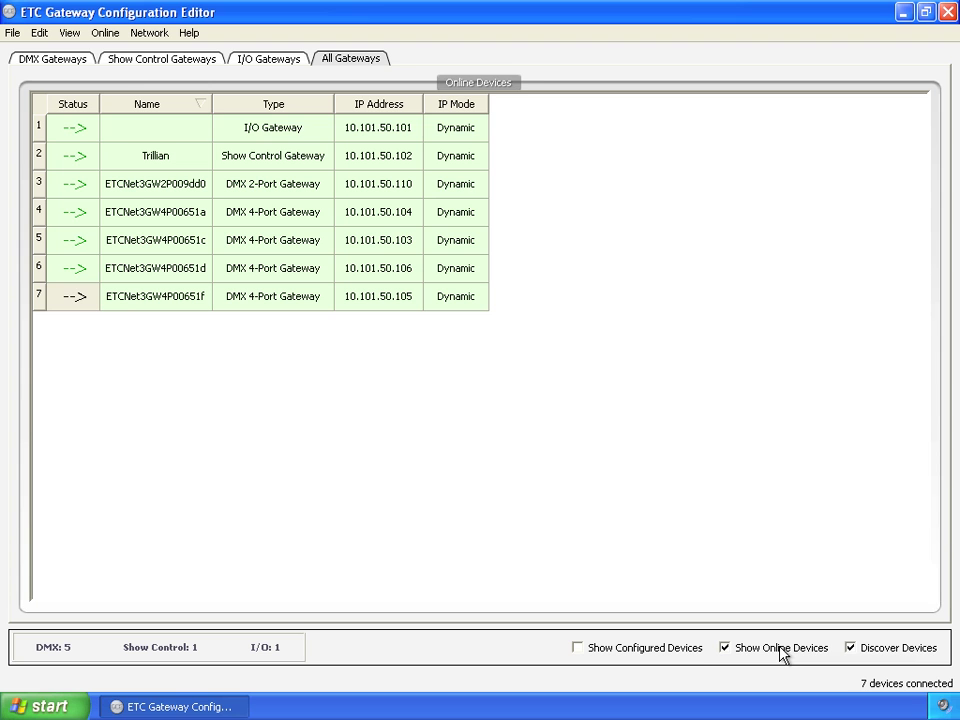
{"action": "left_click", "coordinate": [682, 649]}
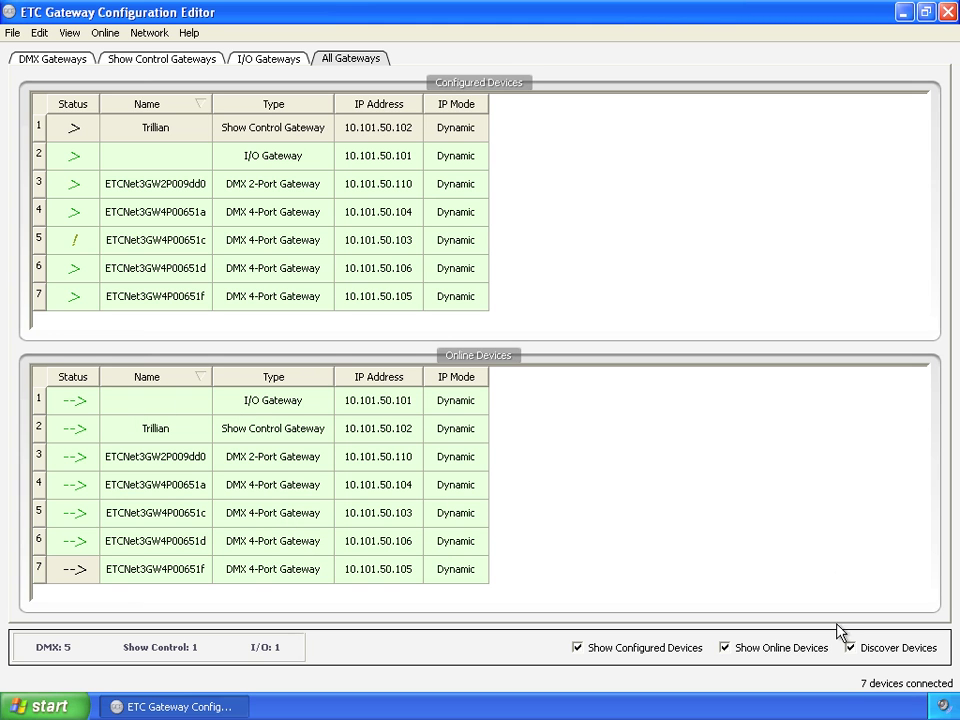
{"action": "left_click", "coordinate": [888, 655]}
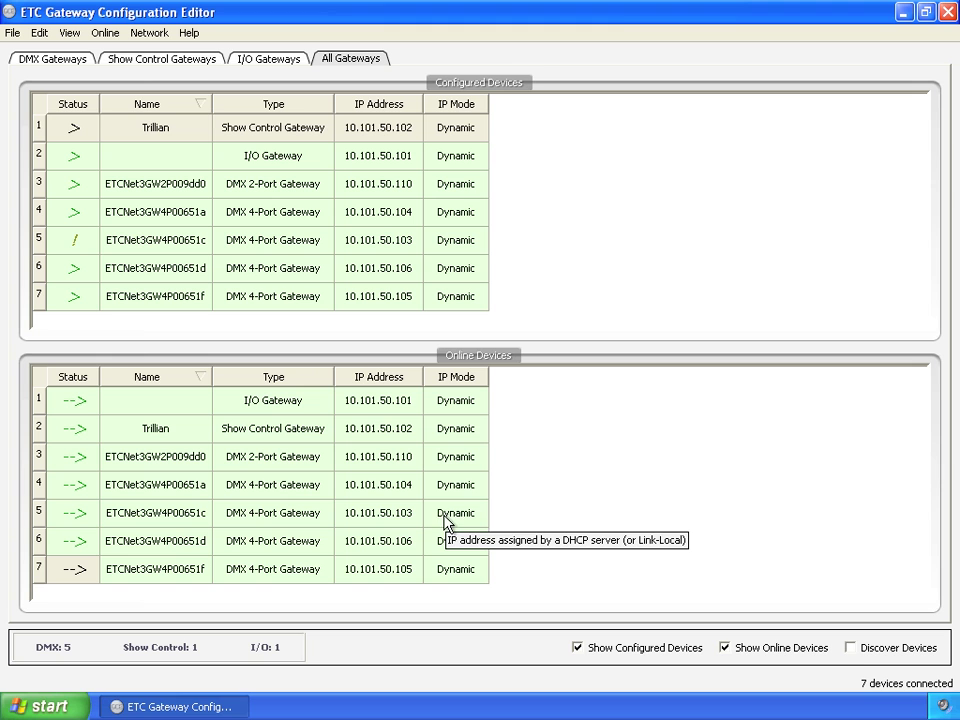
{"action": "left_click", "coordinate": [851, 647]}
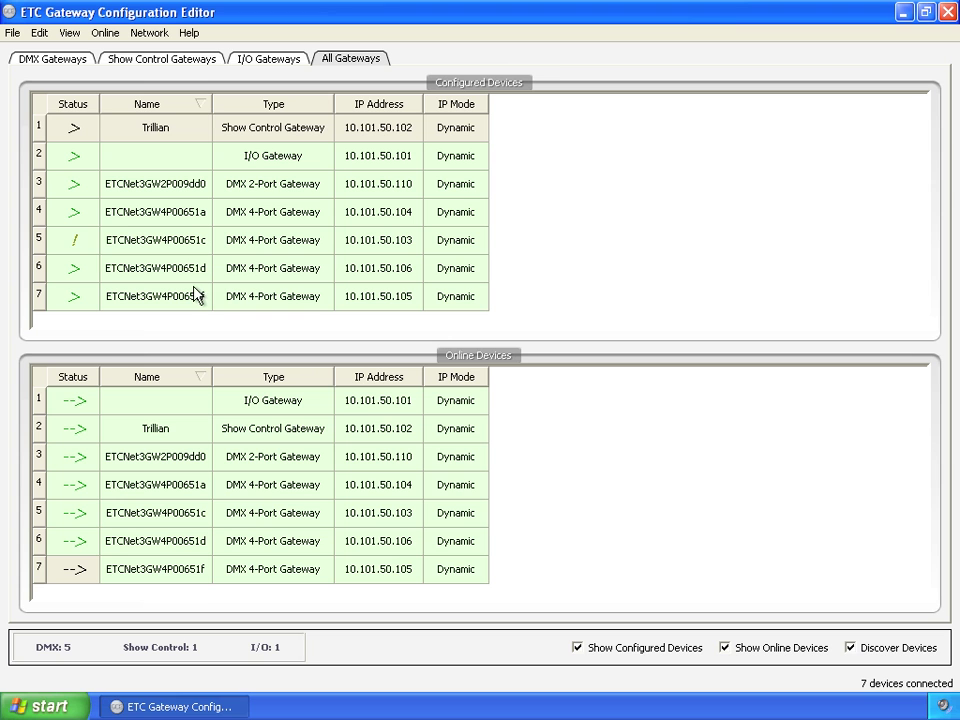
Create a new configuration, removing the existing configured entries without saving.
{"action": "mouse_move", "coordinate": [84, 236]}
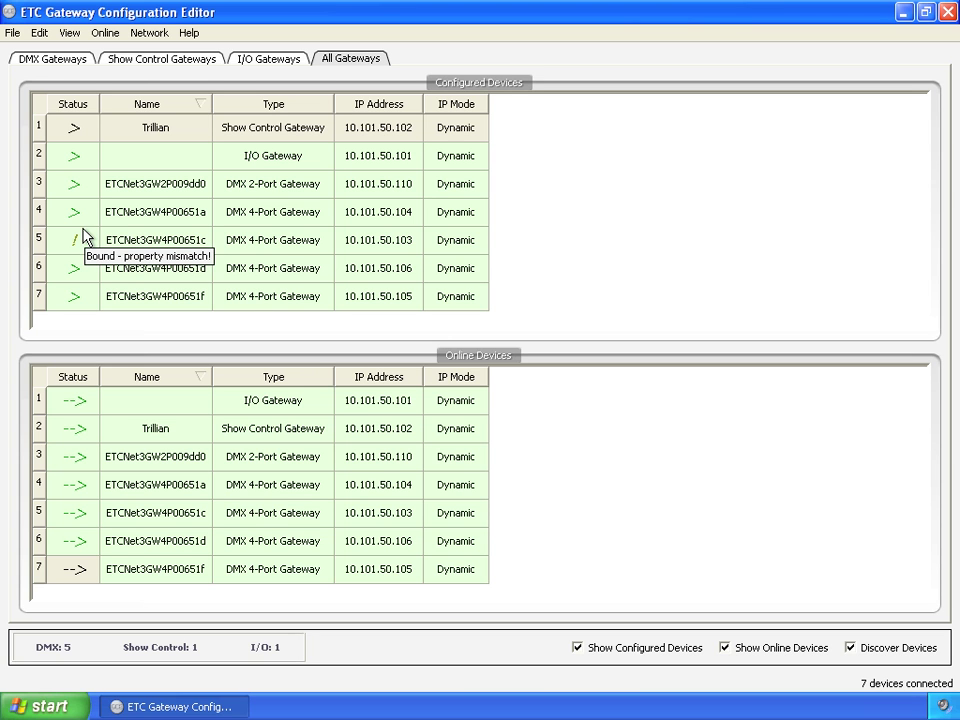
{"action": "left_click", "coordinate": [17, 35]}
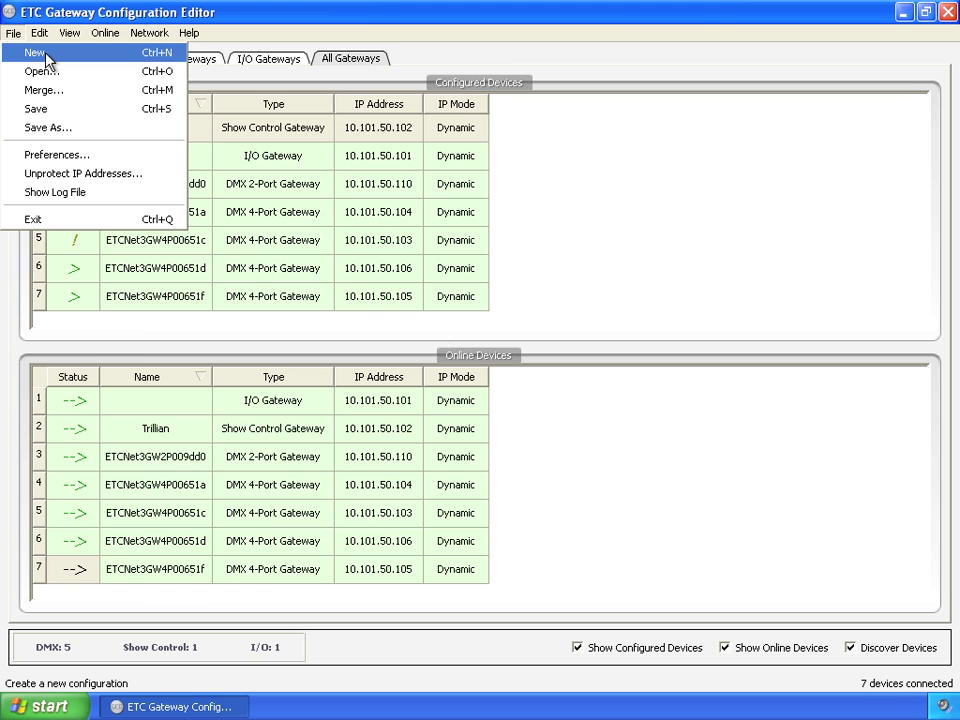
{"action": "left_click", "coordinate": [45, 56]}
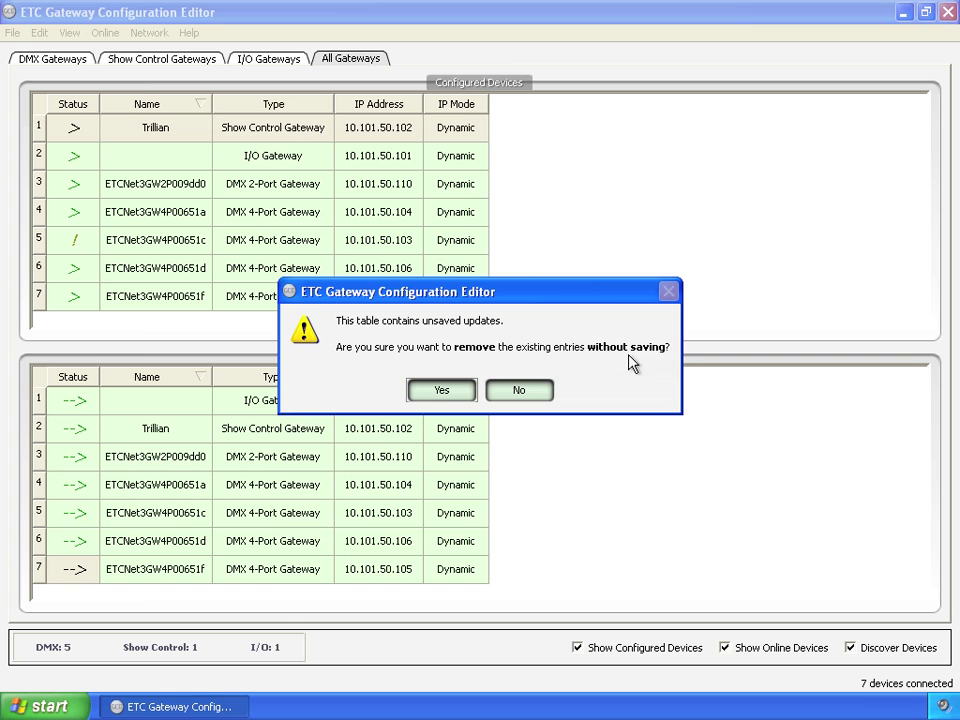
{"action": "left_click", "coordinate": [452, 394]}
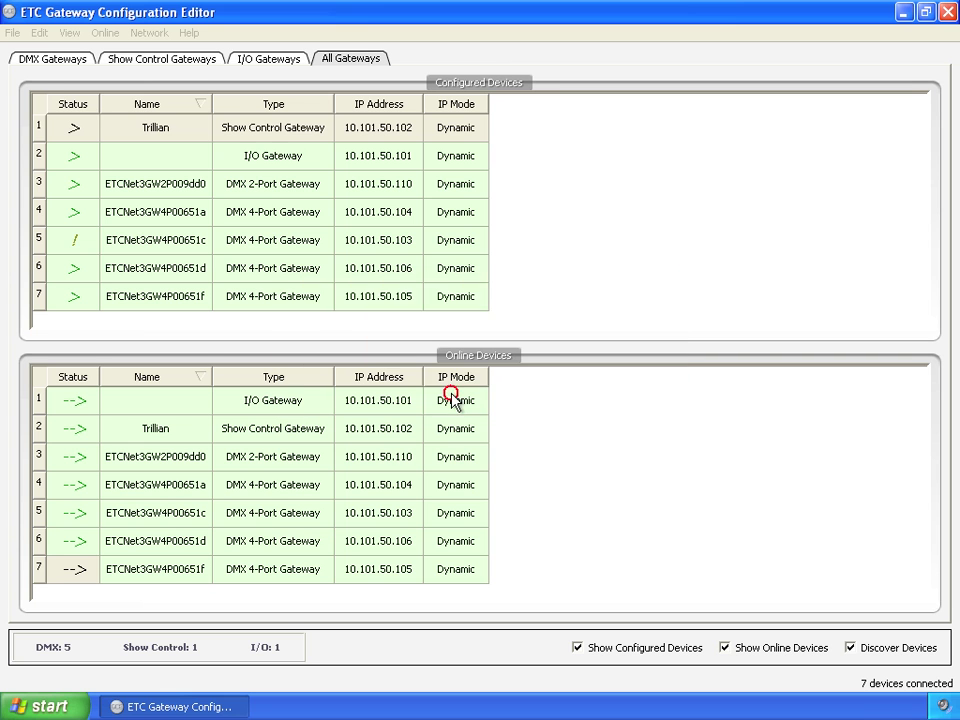
{"action": "left_click", "coordinate": [13, 32]}
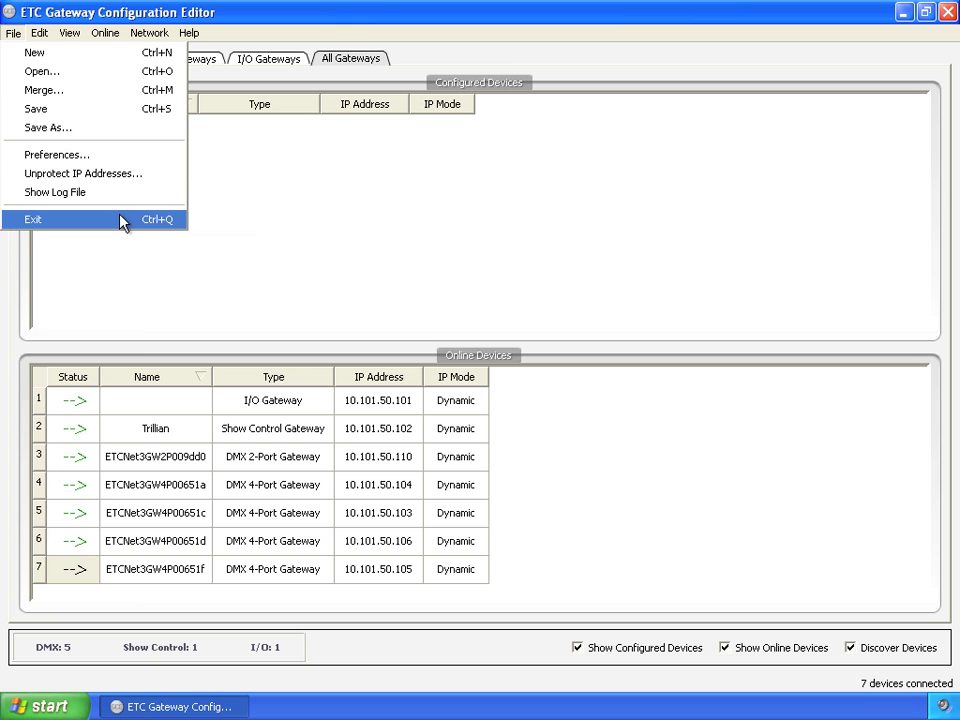
{"action": "left_click", "coordinate": [116, 265]}
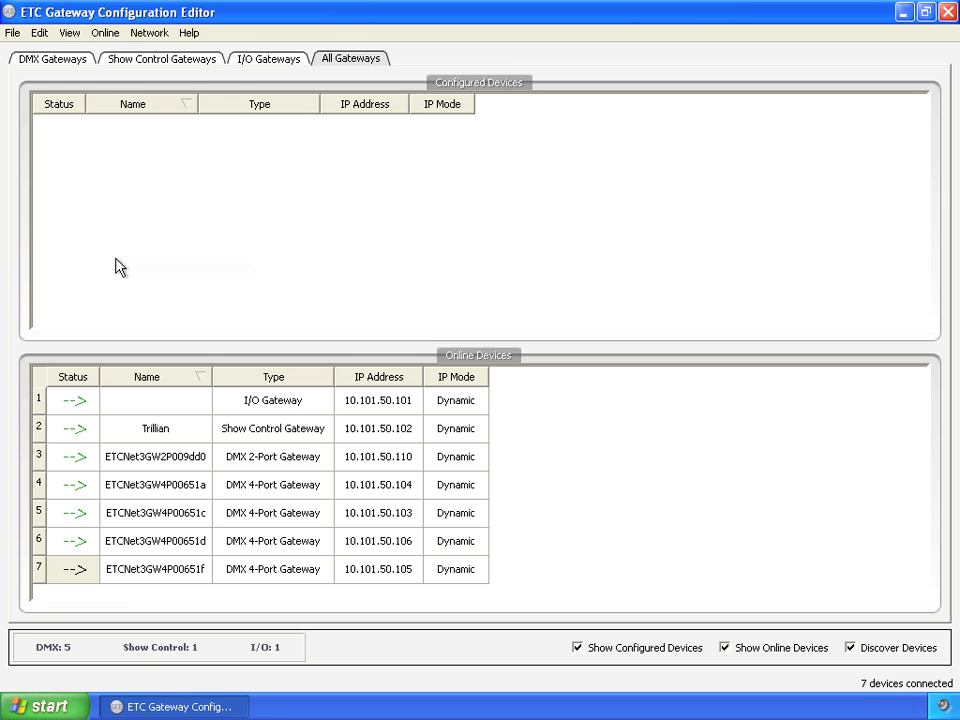
{"action": "left_click", "coordinate": [40, 34]}
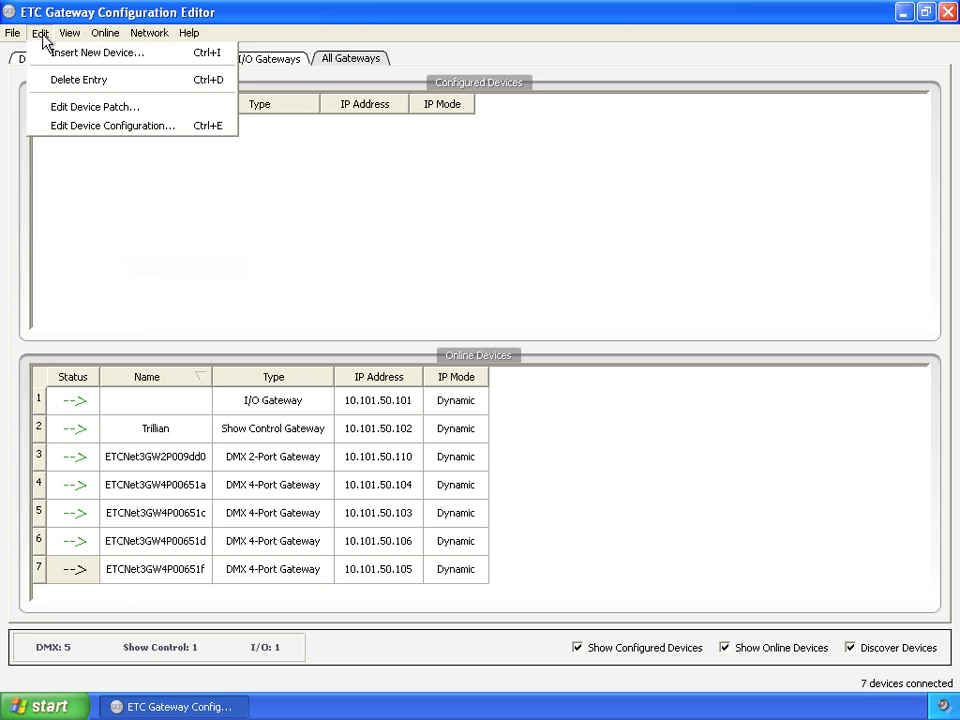
Insert a new unnamed DMX 4-Port Gateway with quantity 1, dynamic IP mode and default port settings into the configuration.
{"action": "left_click", "coordinate": [133, 60]}
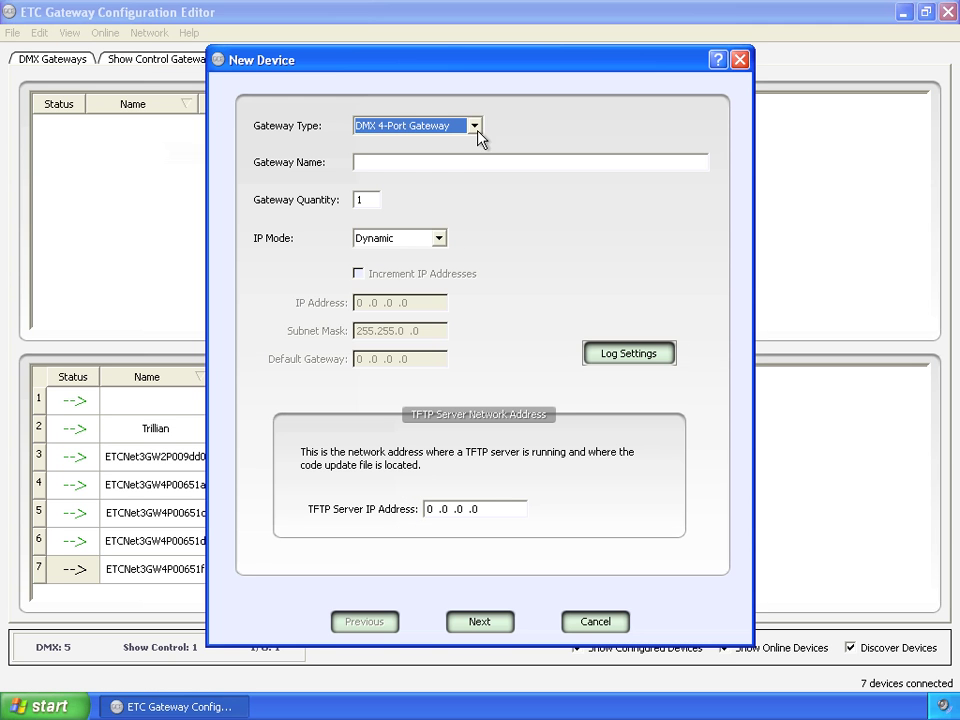
{"action": "left_click", "coordinate": [476, 125]}
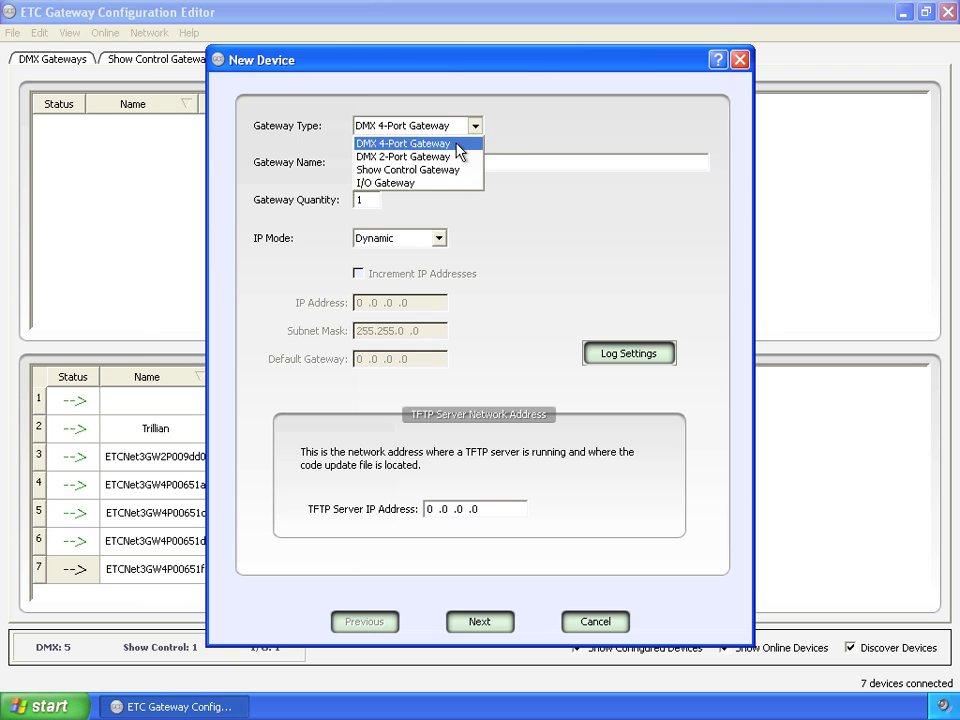
{"action": "left_click", "coordinate": [514, 122]}
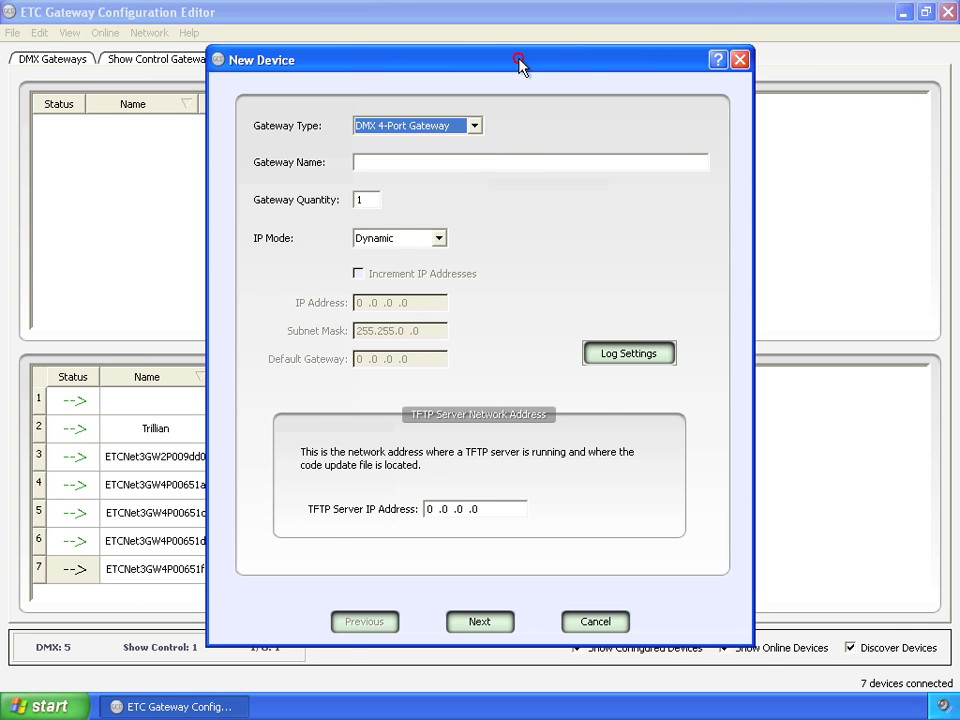
{"action": "left_click_drag", "start_coordinate": [519, 64], "coordinate": [700, 55]}
{"action": "left_click", "coordinate": [676, 612]}
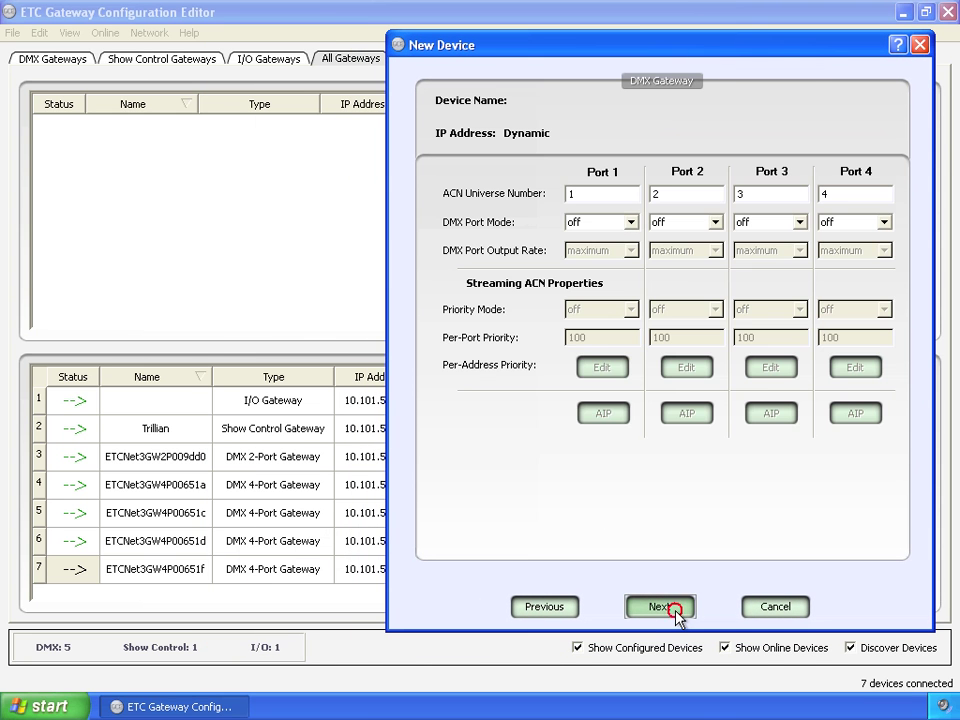
{"action": "left_click", "coordinate": [676, 612]}
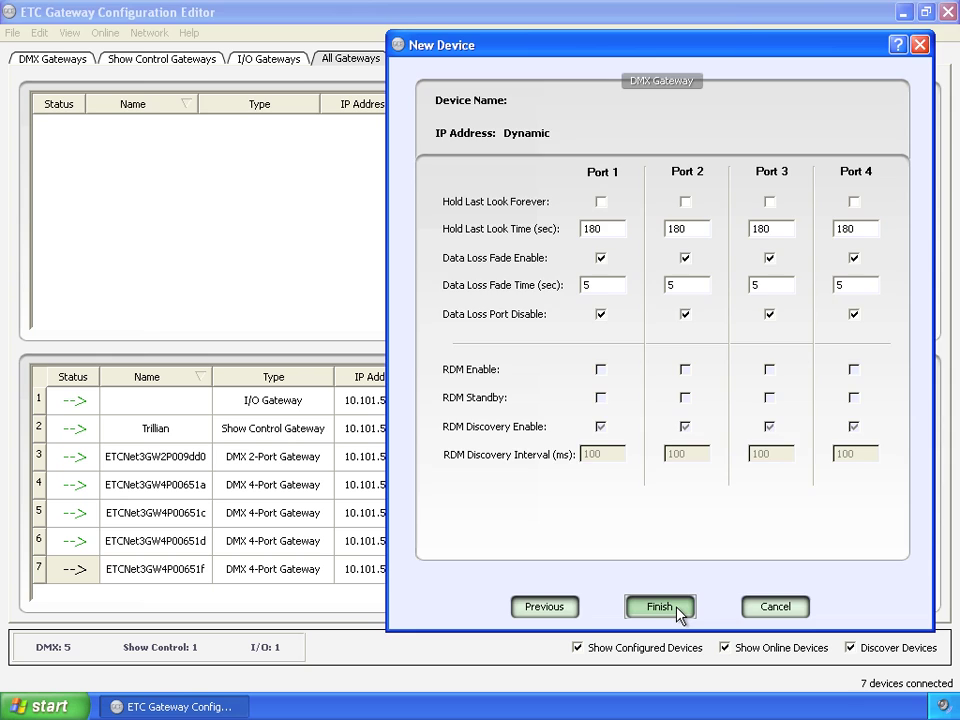
{"action": "left_click", "coordinate": [677, 612]}
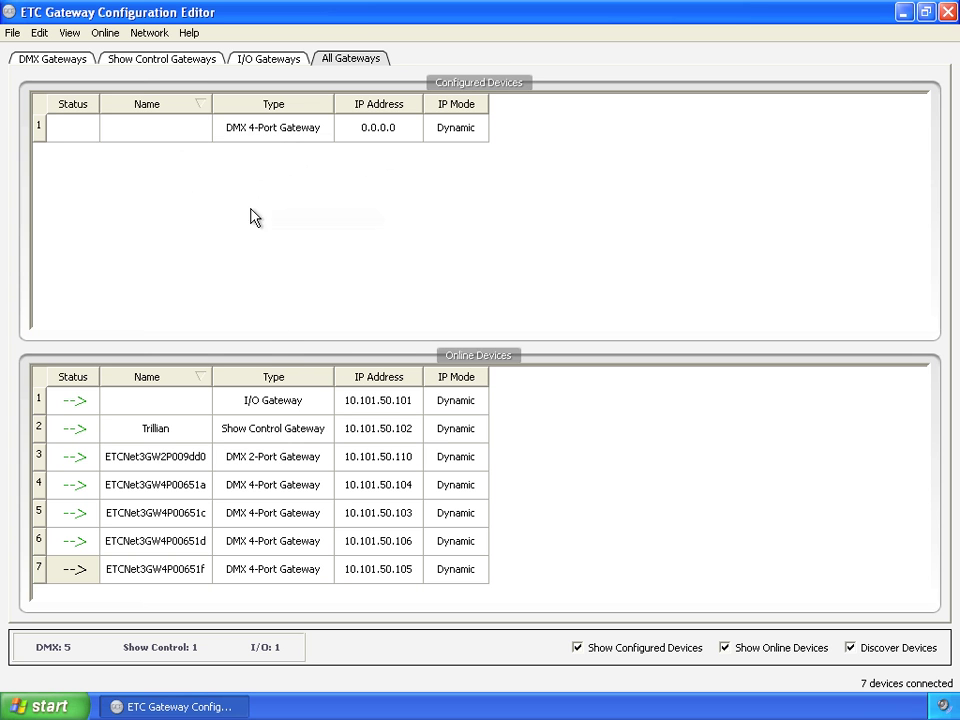
Delete the unnamed DMX 4-Port Gateway entry from the configured devices.
{"action": "left_click", "coordinate": [40, 33]}
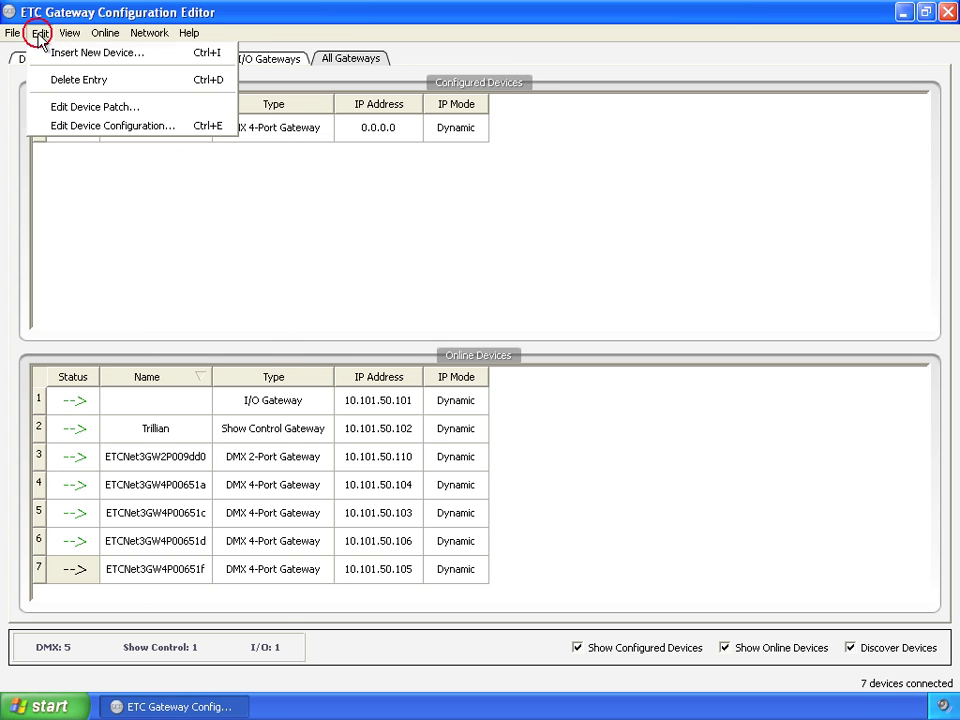
{"action": "left_click", "coordinate": [364, 140]}
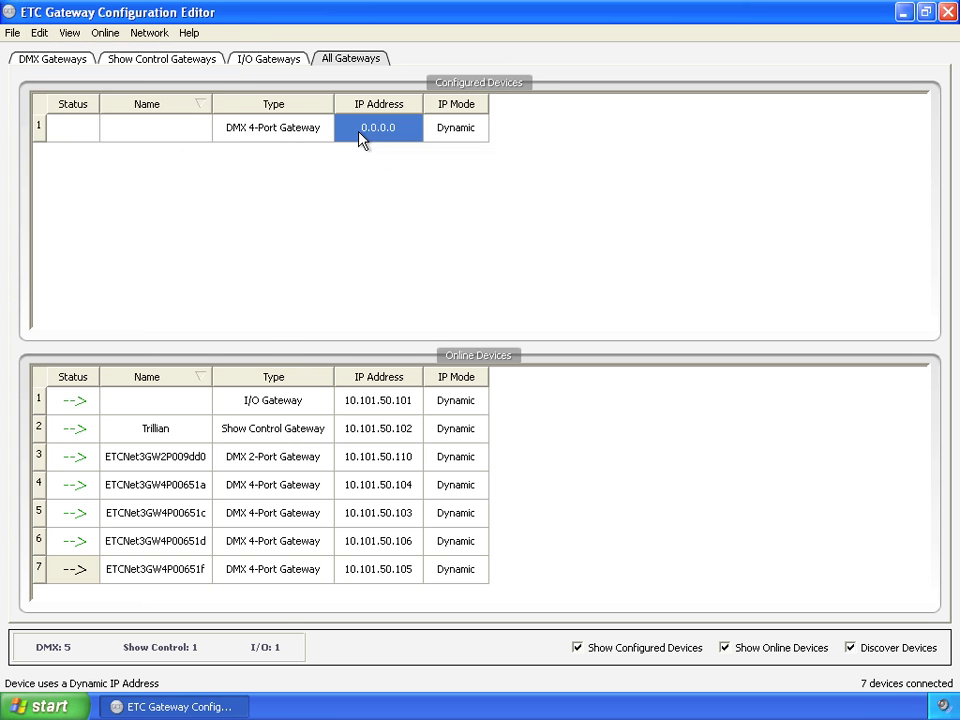
{"action": "left_click", "coordinate": [41, 38]}
{"action": "left_click", "coordinate": [51, 58]}
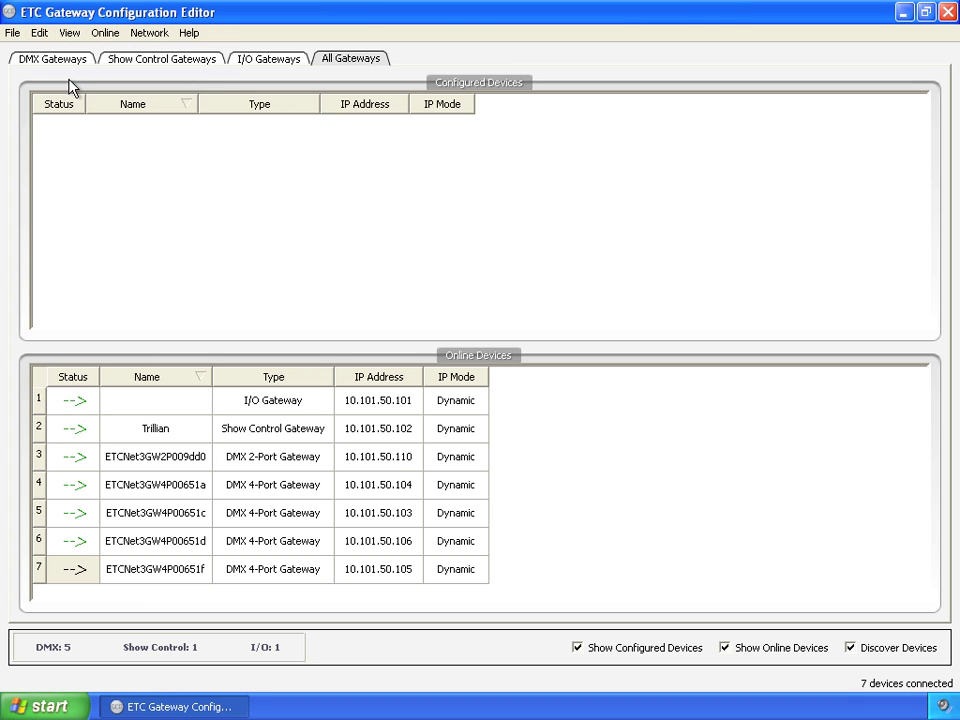
{"action": "left_click", "coordinate": [40, 34]}
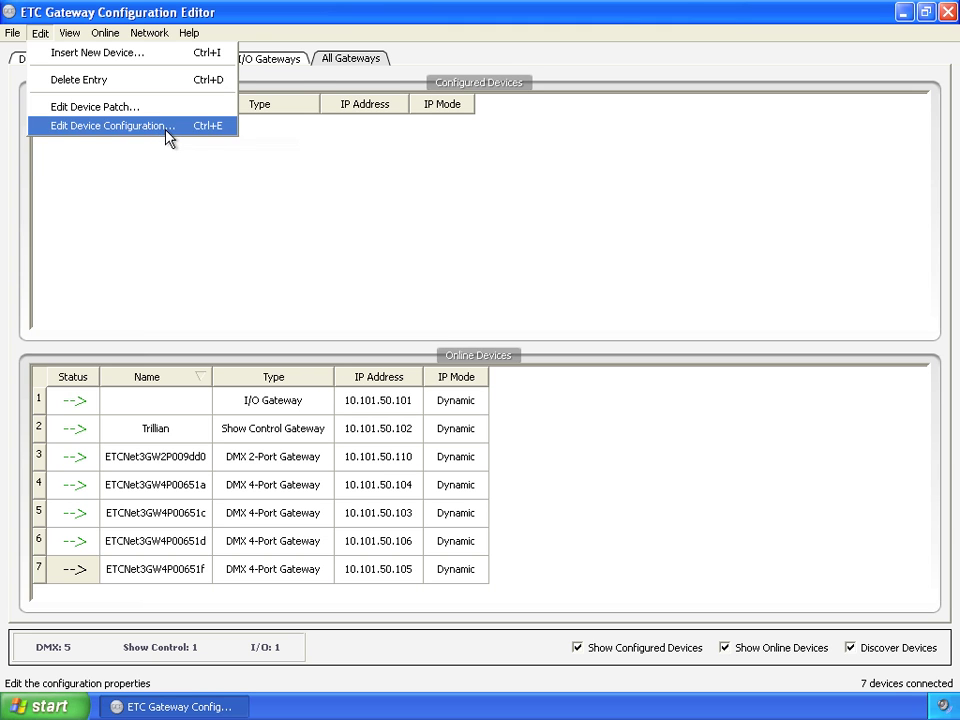
{"action": "left_click", "coordinate": [227, 230]}
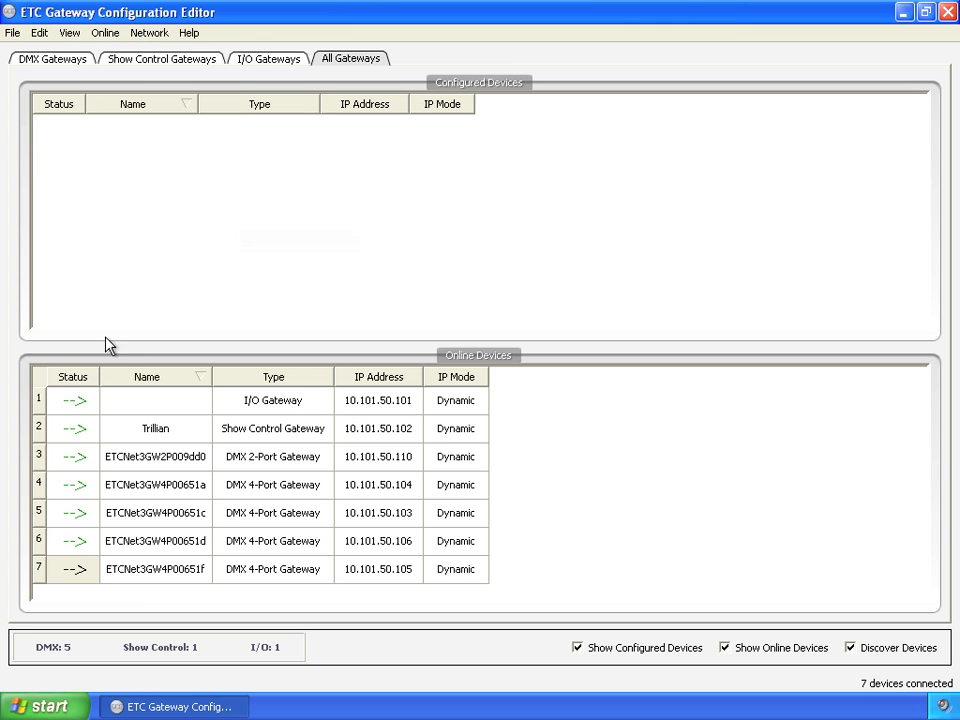
{"action": "right_click", "coordinate": [74, 406]}
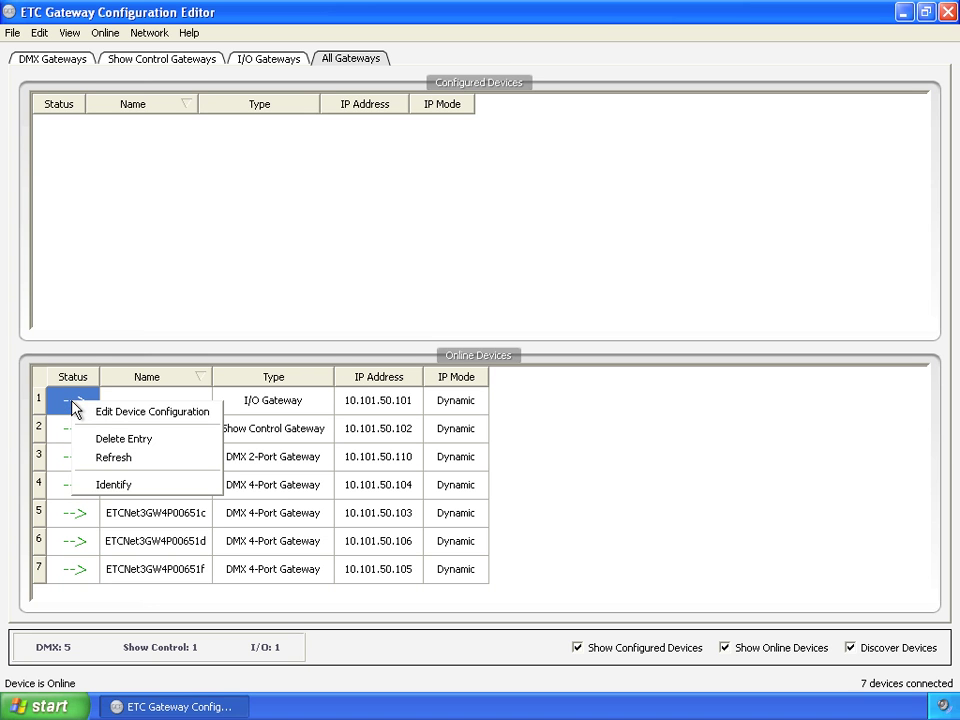
{"action": "left_click", "coordinate": [155, 421]}
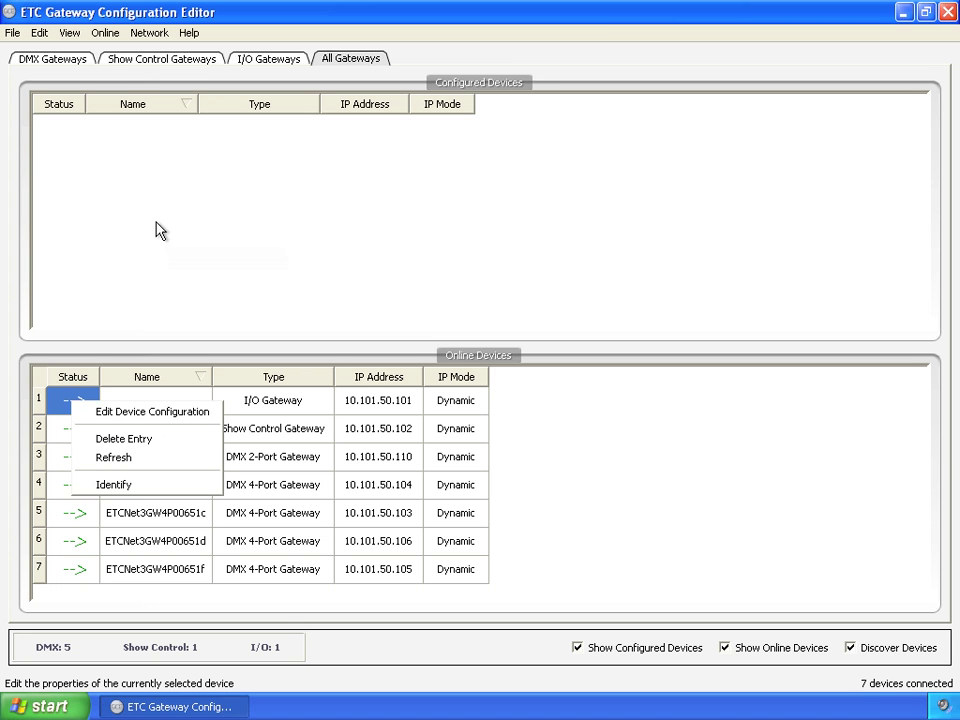
Hide the configured devices table and show it again.
{"action": "left_click", "coordinate": [70, 33]}
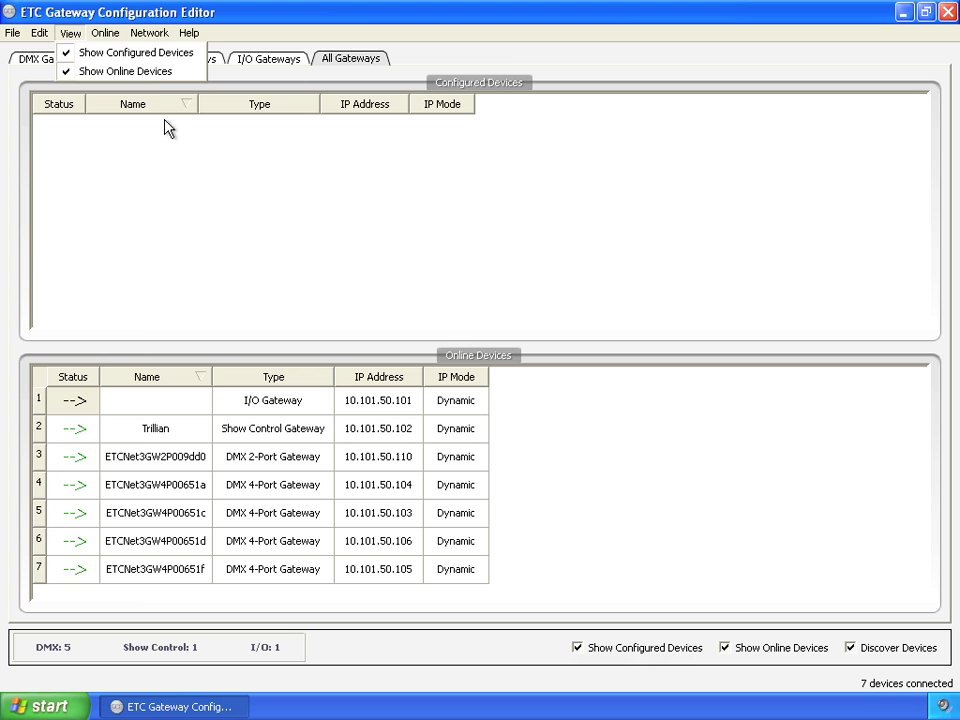
{"action": "left_click", "coordinate": [142, 53]}
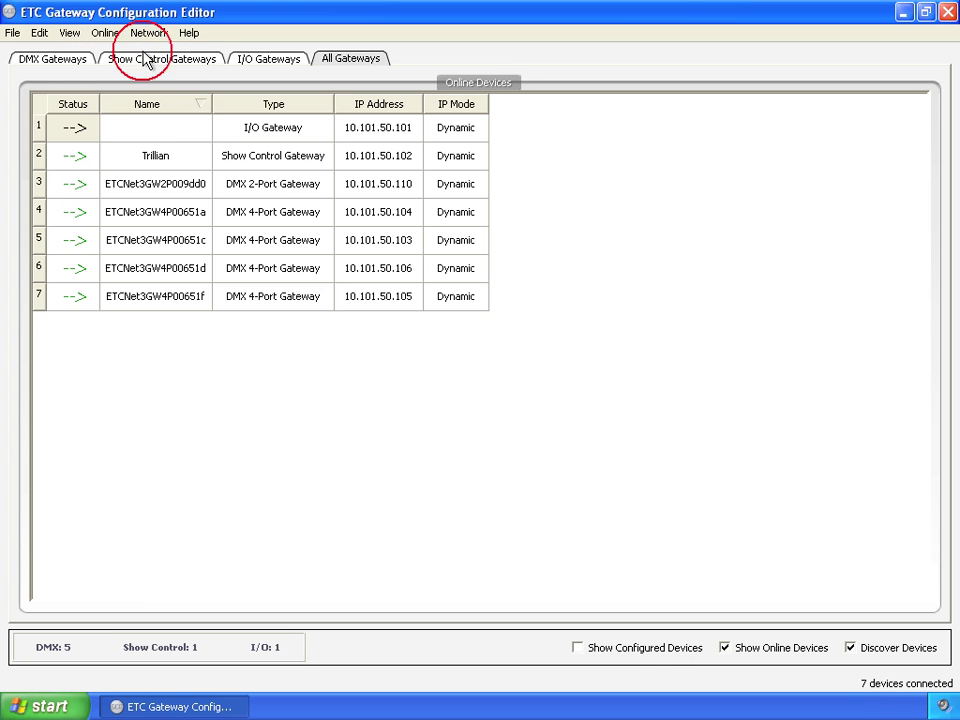
{"action": "left_click", "coordinate": [73, 35]}
{"action": "left_click", "coordinate": [92, 51]}
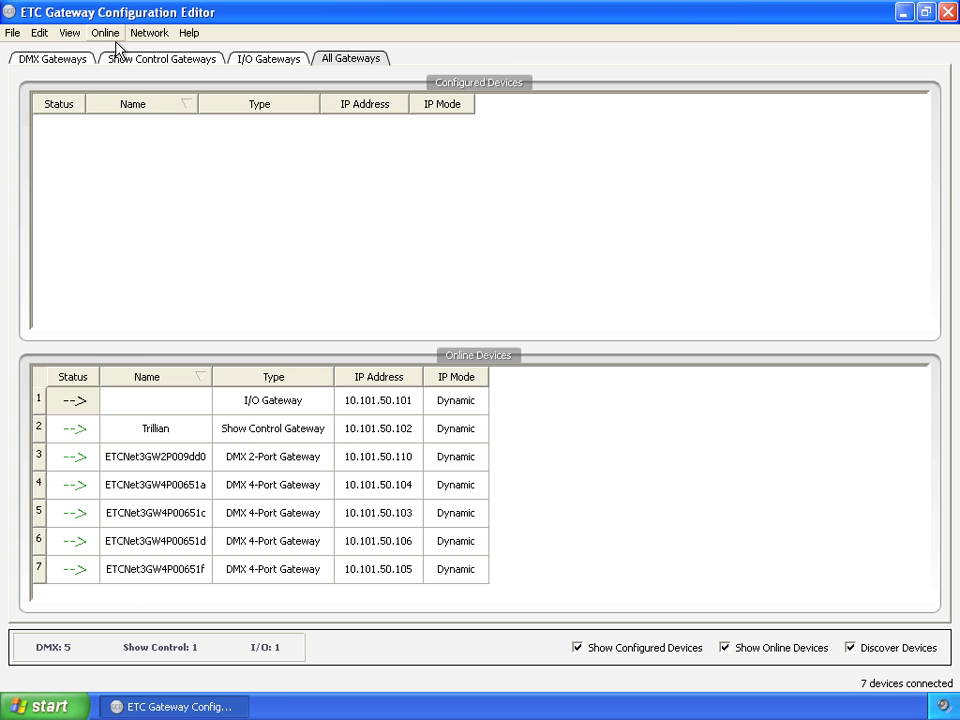
{"action": "left_click", "coordinate": [106, 33]}
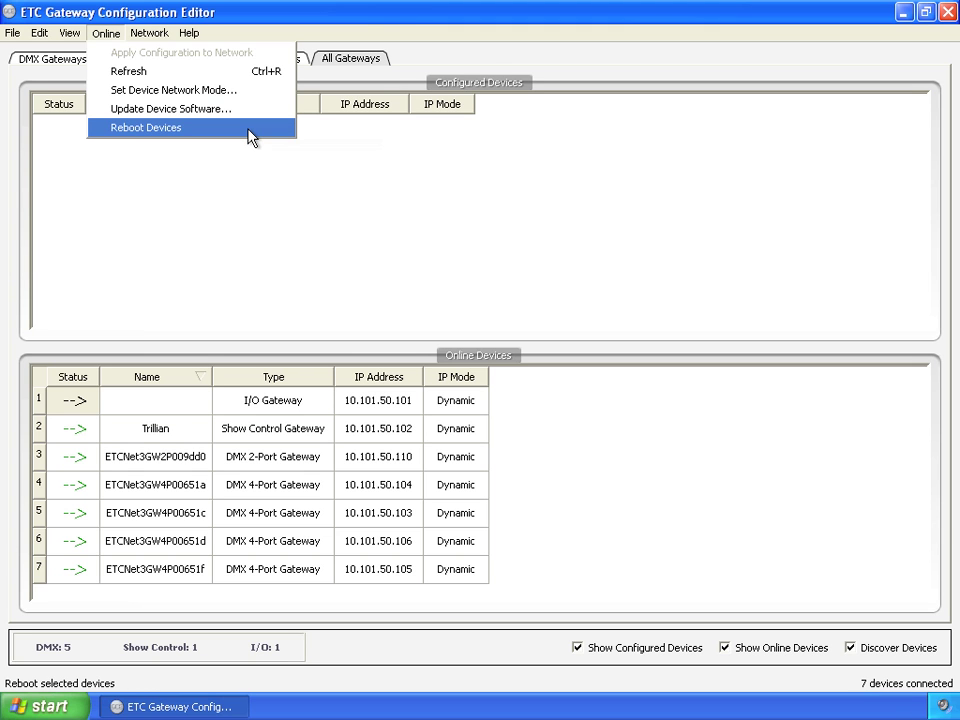
{"action": "left_click", "coordinate": [253, 199]}
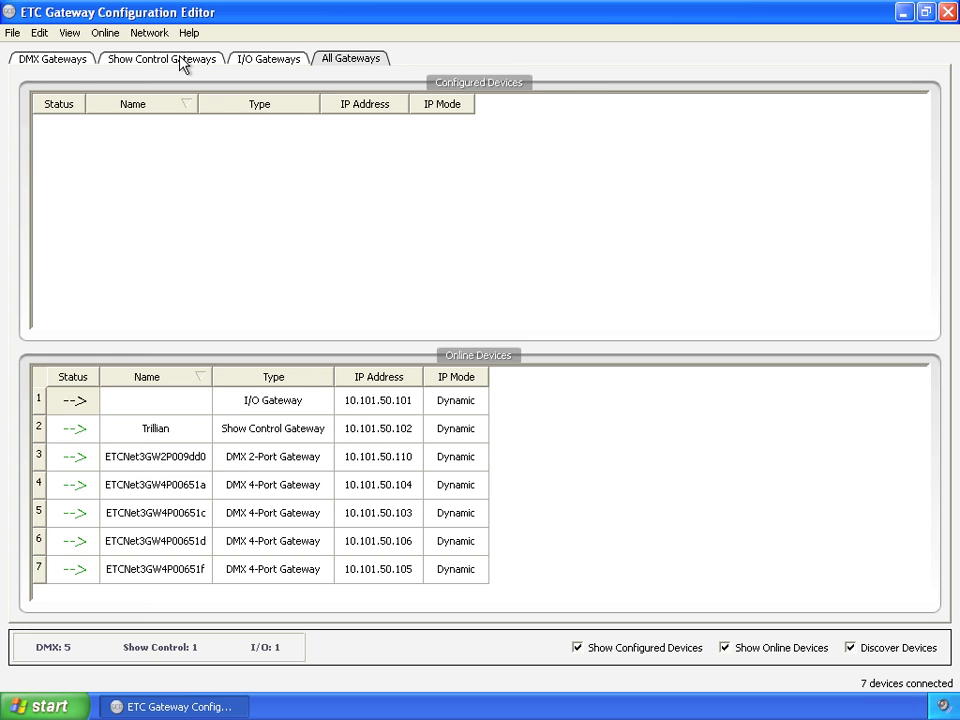
{"action": "left_click", "coordinate": [152, 34]}
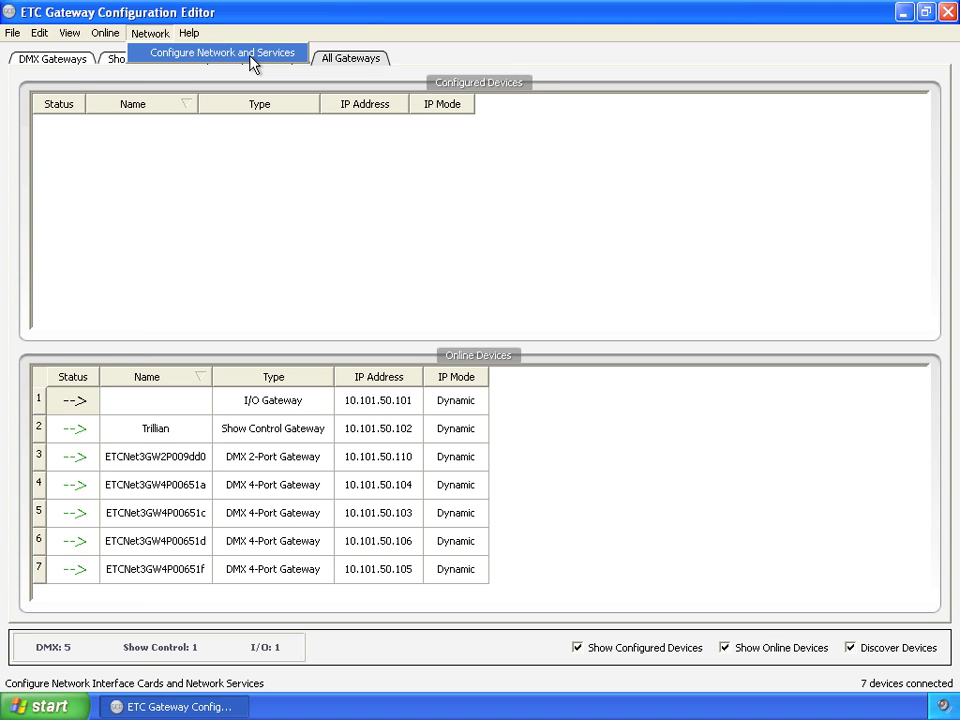
{"action": "left_click", "coordinate": [195, 50]}
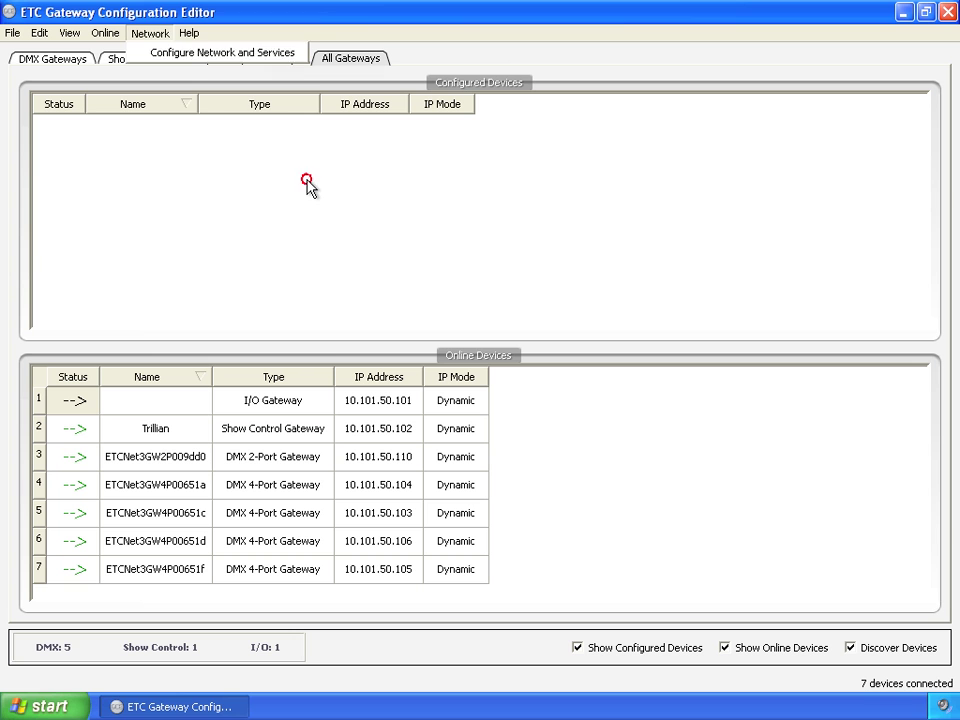
View the legend explaining the status icons and table row colors, and close it.
{"action": "left_click", "coordinate": [189, 33]}
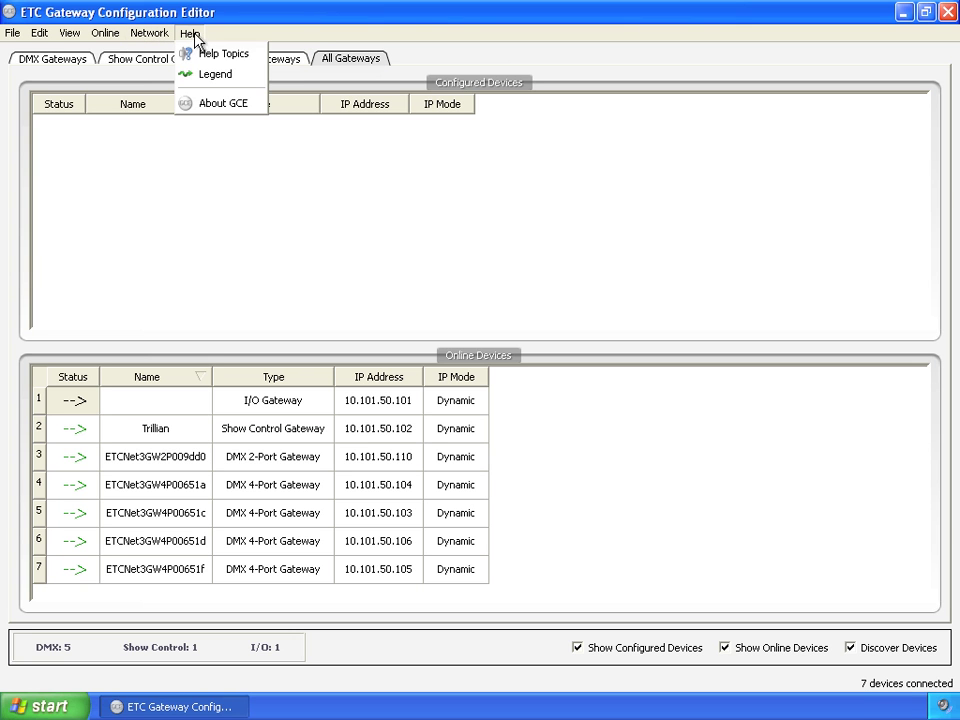
{"action": "left_click", "coordinate": [225, 78]}
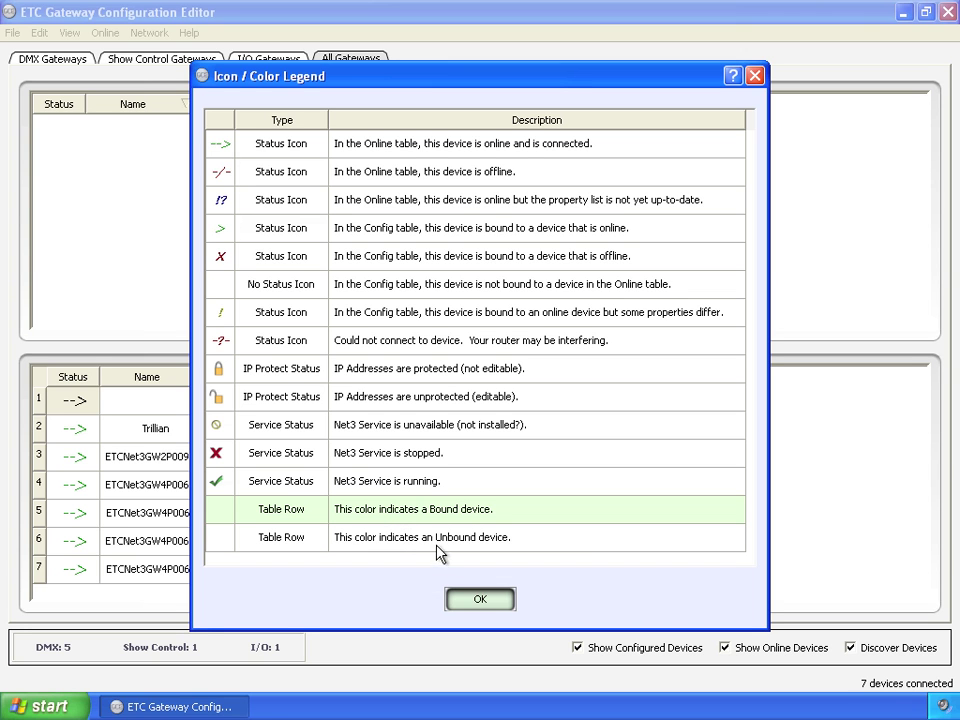
{"action": "left_click", "coordinate": [482, 600]}
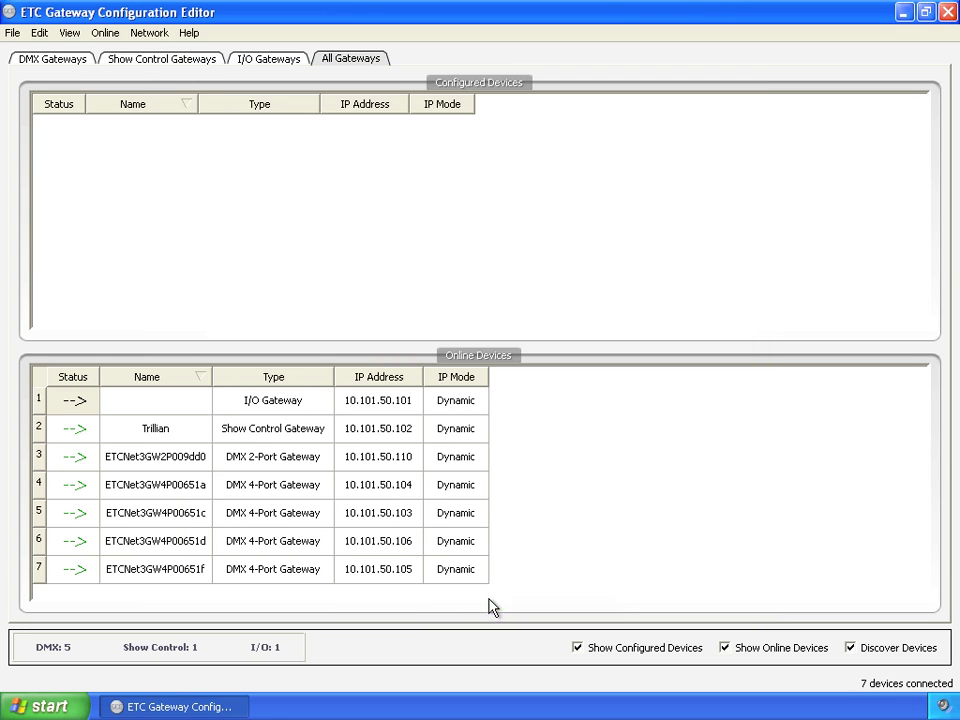
Open the online help topics in Internet Explorer and allow the help file to run its blocked active content.
{"action": "left_click", "coordinate": [190, 33]}
{"action": "left_click", "coordinate": [211, 55]}
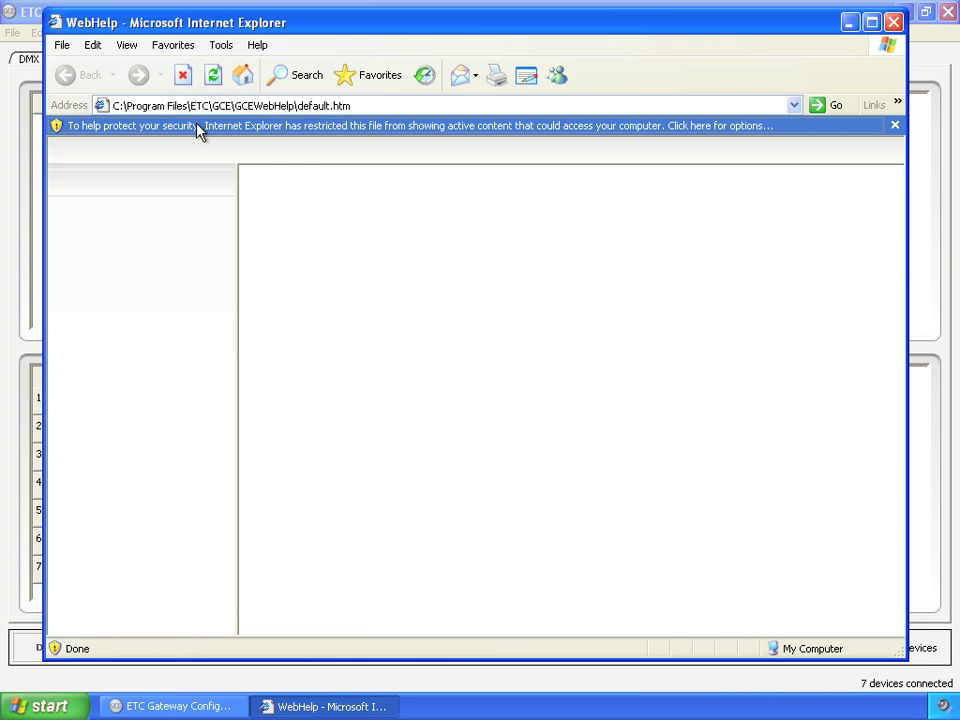
{"action": "left_click", "coordinate": [199, 127]}
{"action": "left_click", "coordinate": [216, 133]}
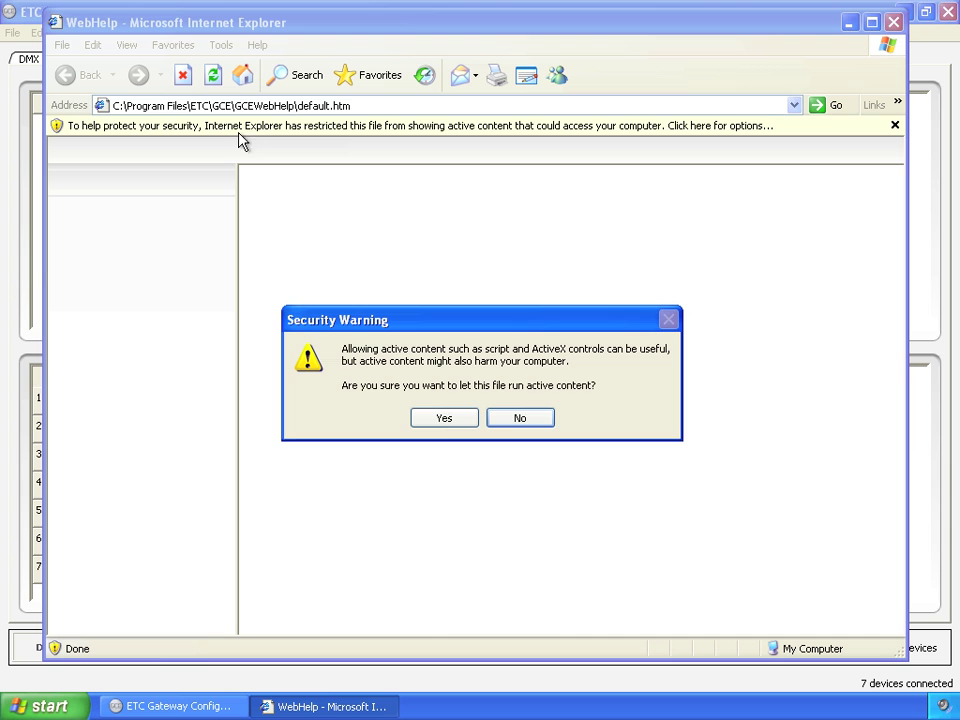
{"action": "left_click", "coordinate": [441, 419]}
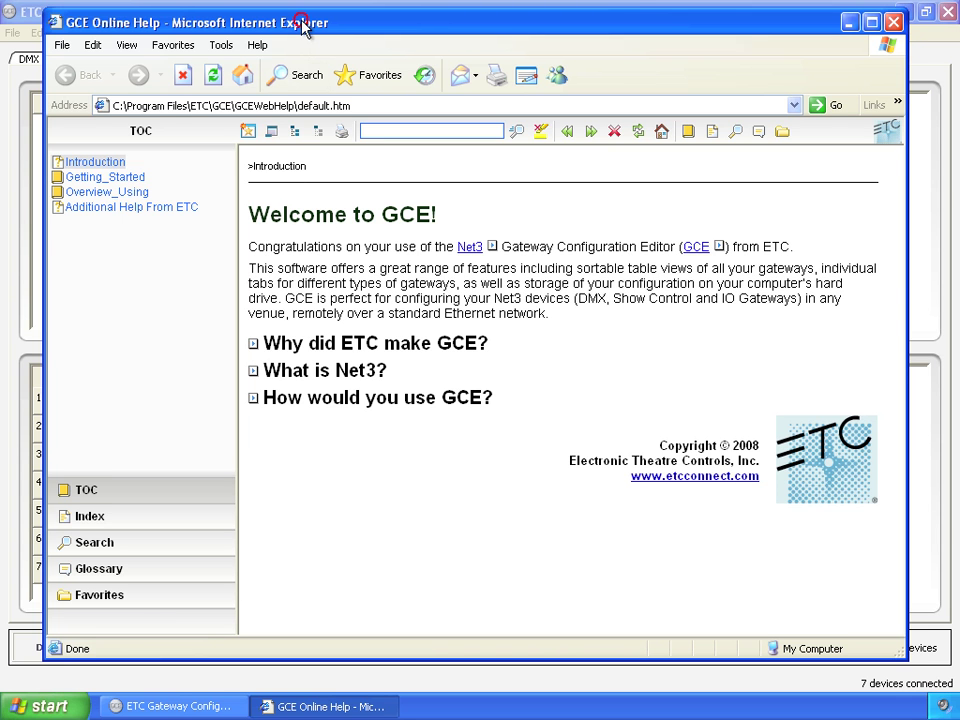
On the help's Introduction page, expand the sections "What is Net3?" and "How would you use GCE?".
{"action": "left_click_drag", "start_coordinate": [306, 23], "coordinate": [305, 35]}
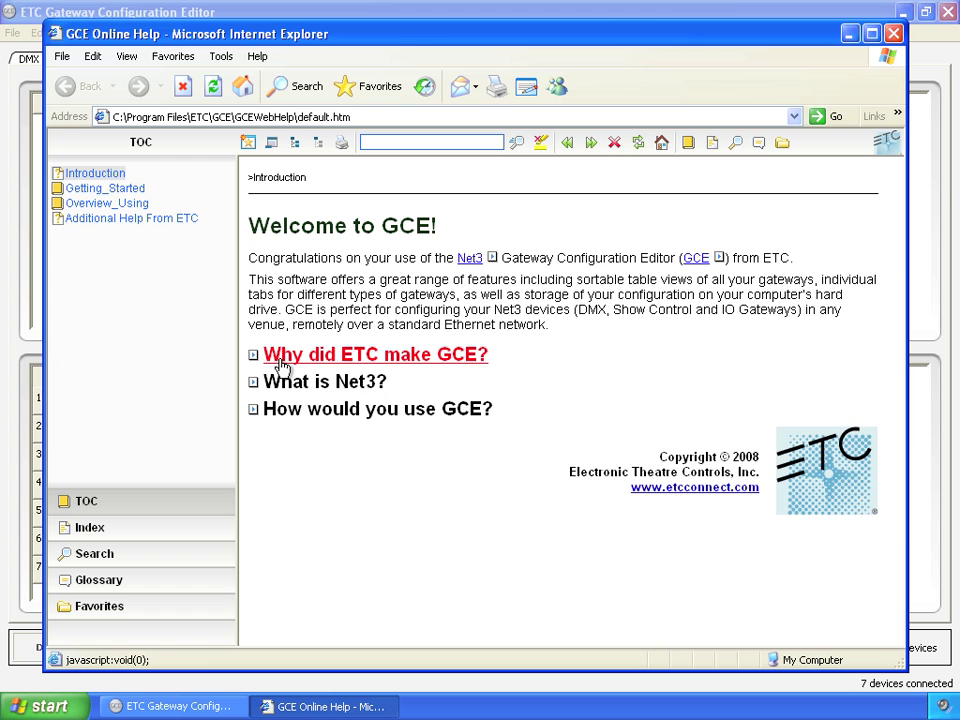
{"action": "left_click", "coordinate": [289, 385]}
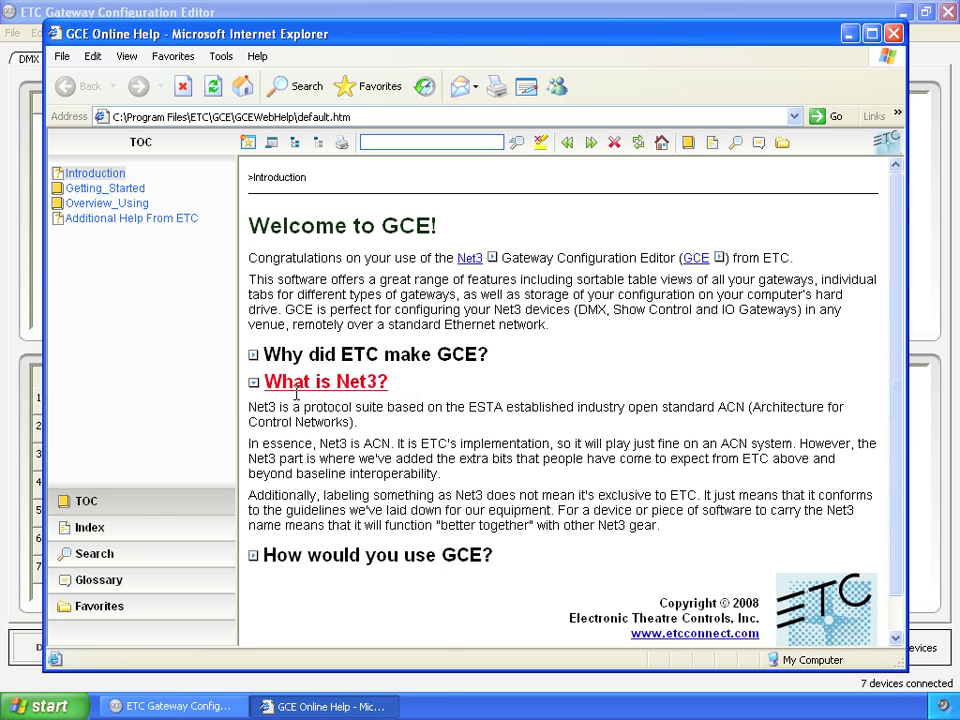
{"action": "left_click", "coordinate": [333, 560]}
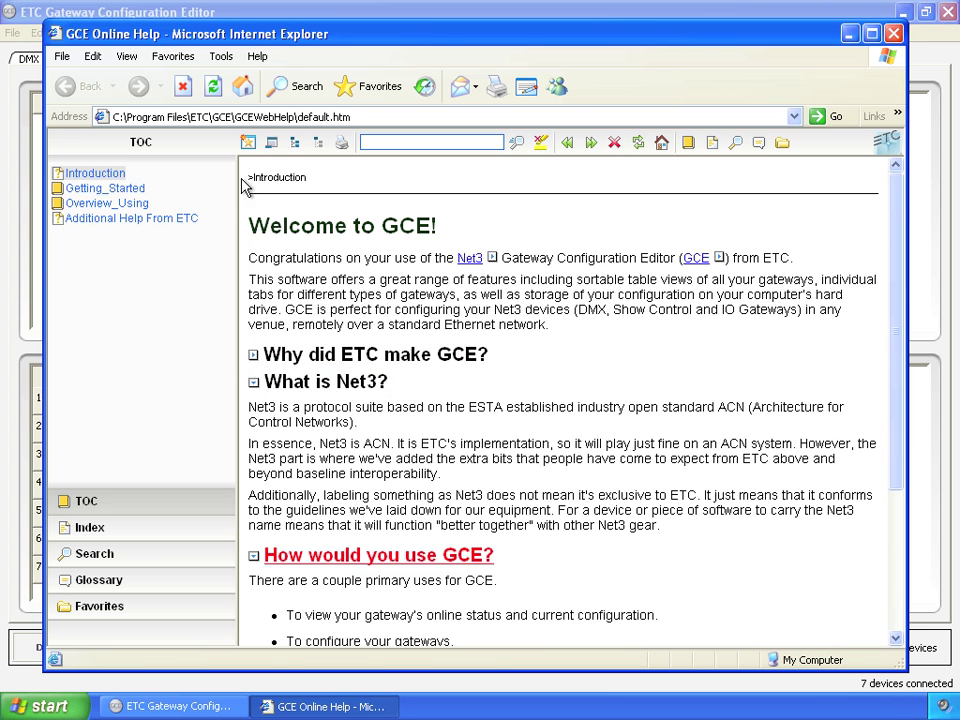
Look through the help's index, search and glossary, return to the table of contents, and close the help window.
{"action": "left_click", "coordinate": [80, 528]}
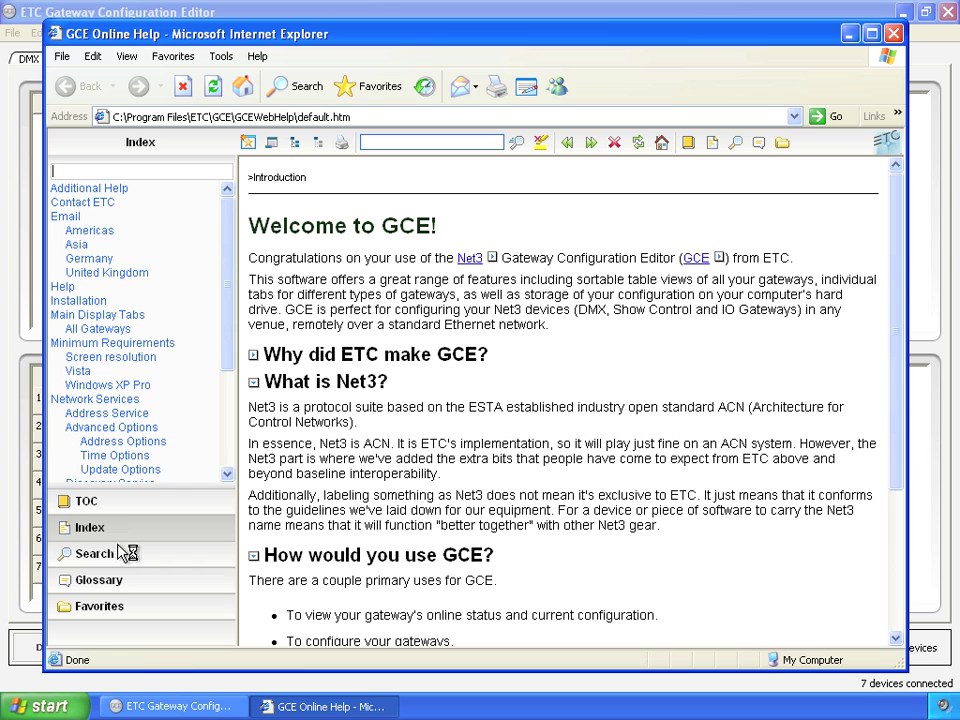
{"action": "left_click", "coordinate": [105, 560]}
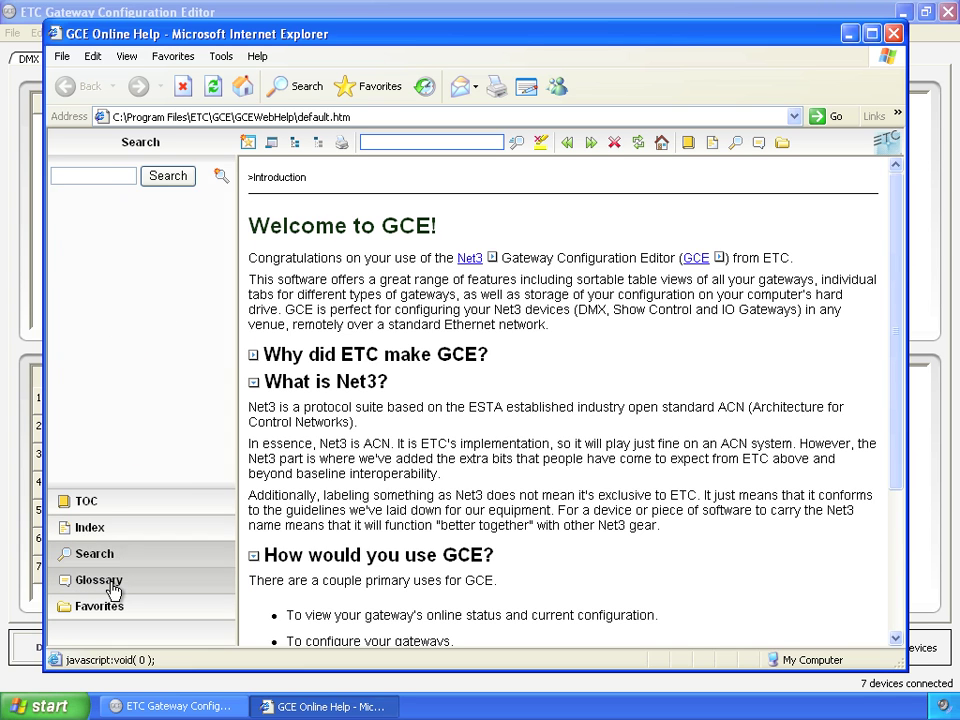
{"action": "left_click", "coordinate": [108, 584]}
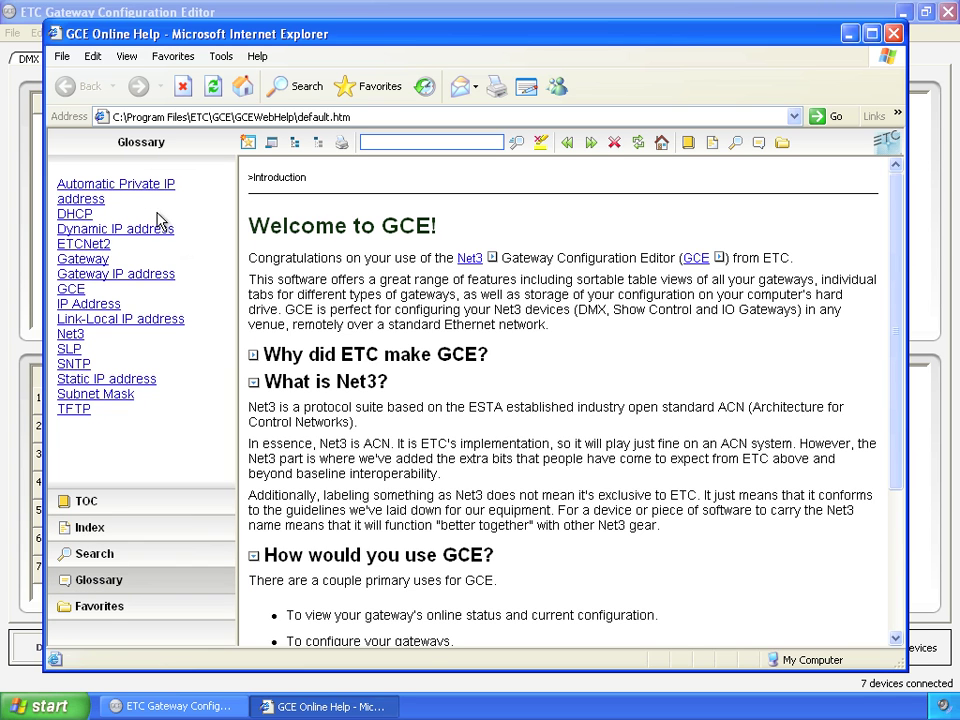
{"action": "left_click", "coordinate": [143, 505]}
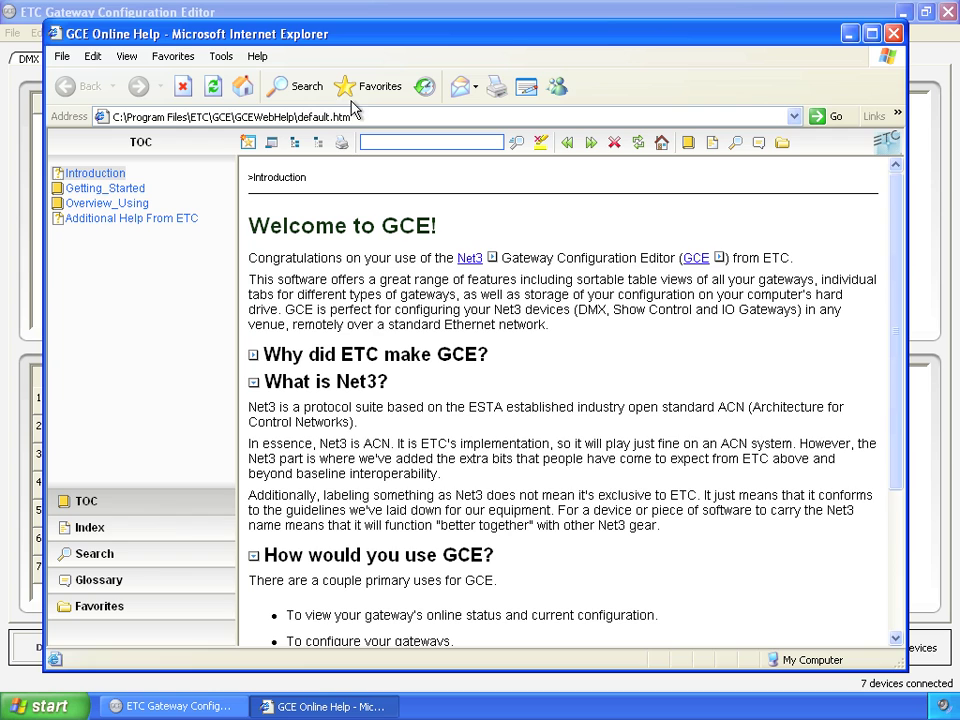
{"action": "left_click", "coordinate": [894, 35]}
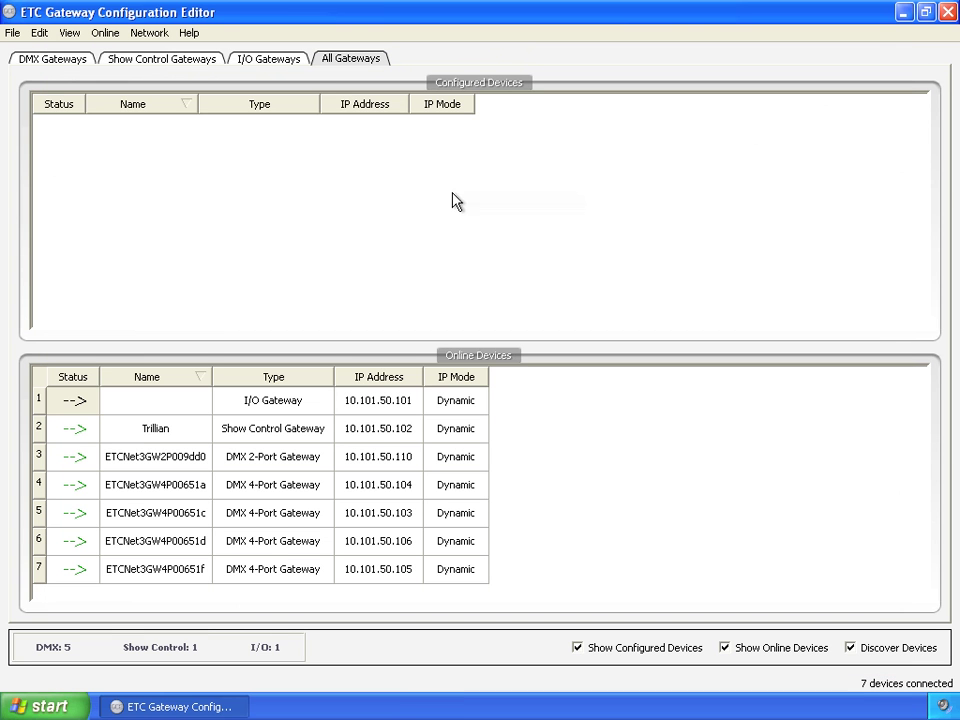